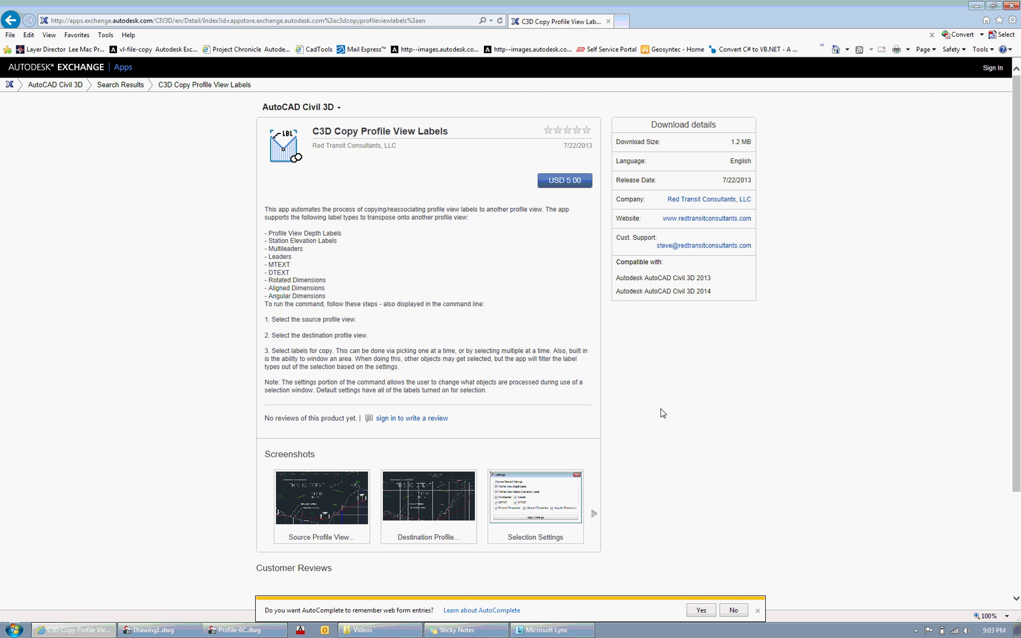
# Switch to Profile-6C and zoom in on the top profile view's DTEXT, MTEXT and station labels.
pyautogui.click(228, 631)
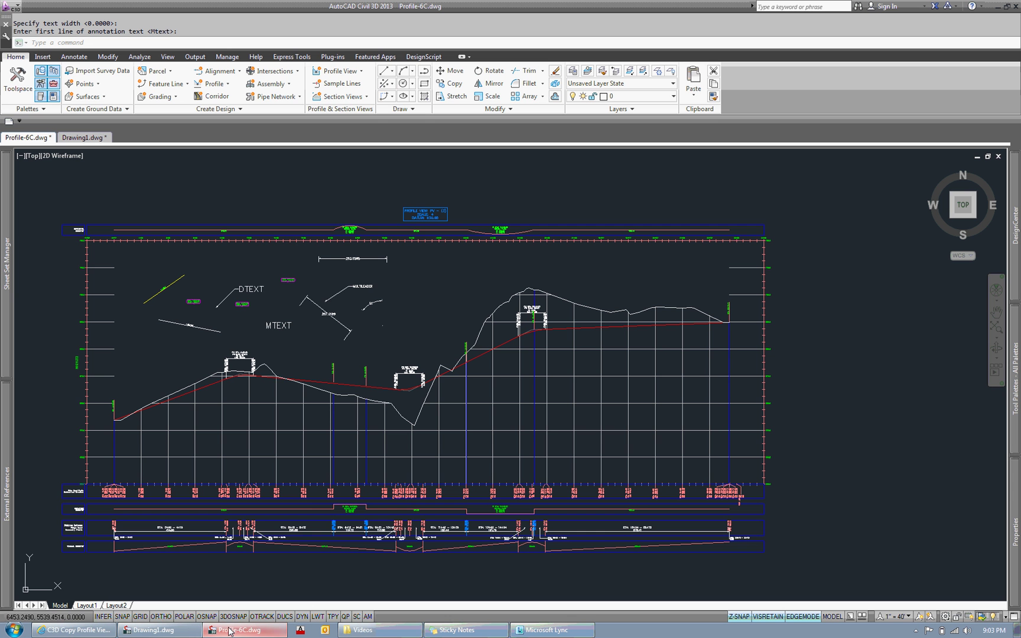
pyautogui.scroll(-2, 410, 393)
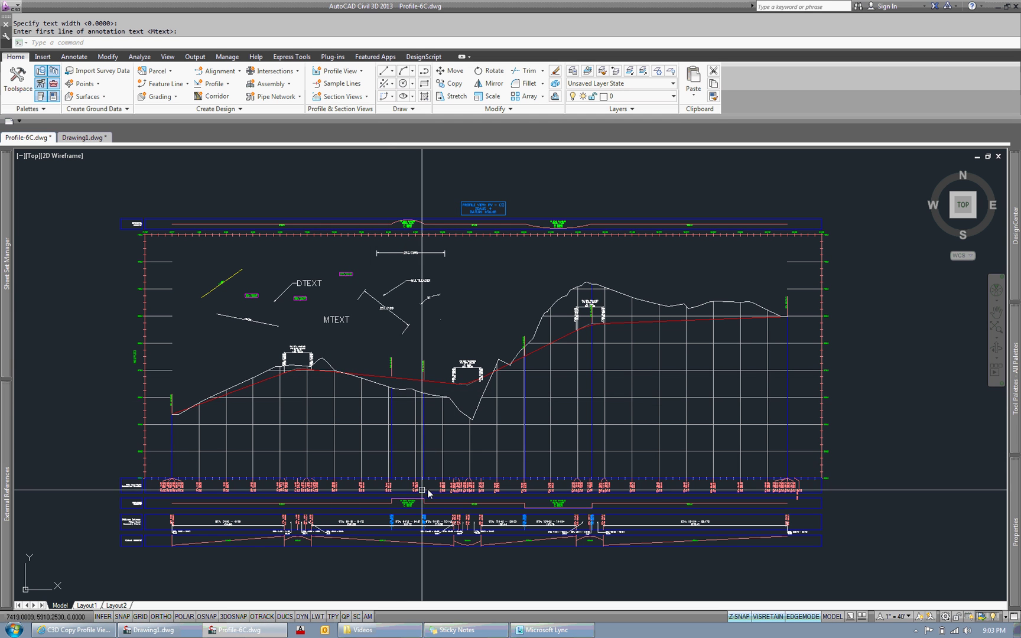
pyautogui.scroll(-5, 342, 378)
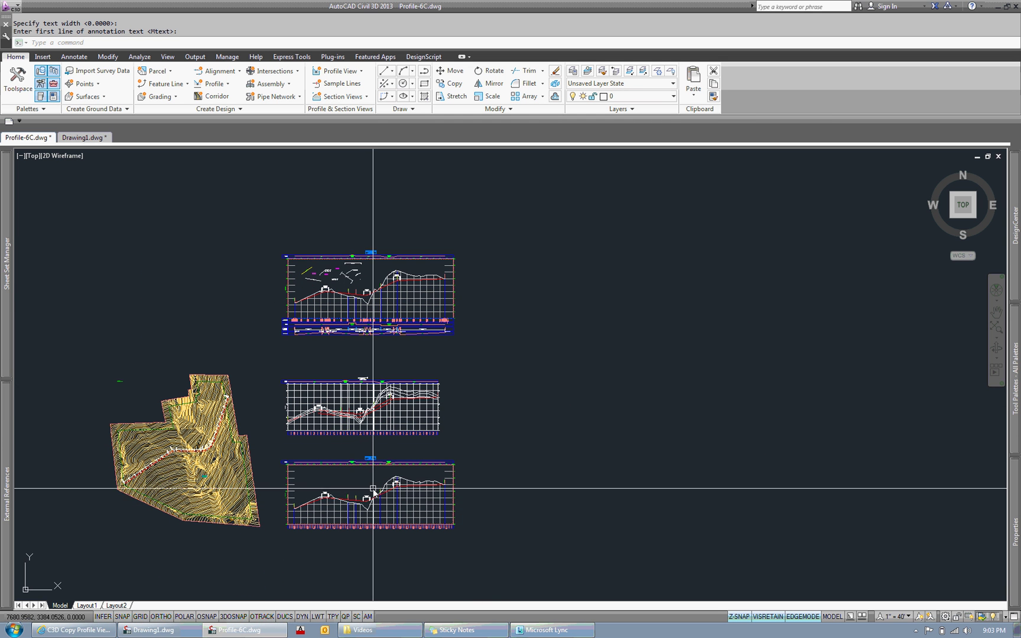
pyautogui.scroll(10, 346, 260)
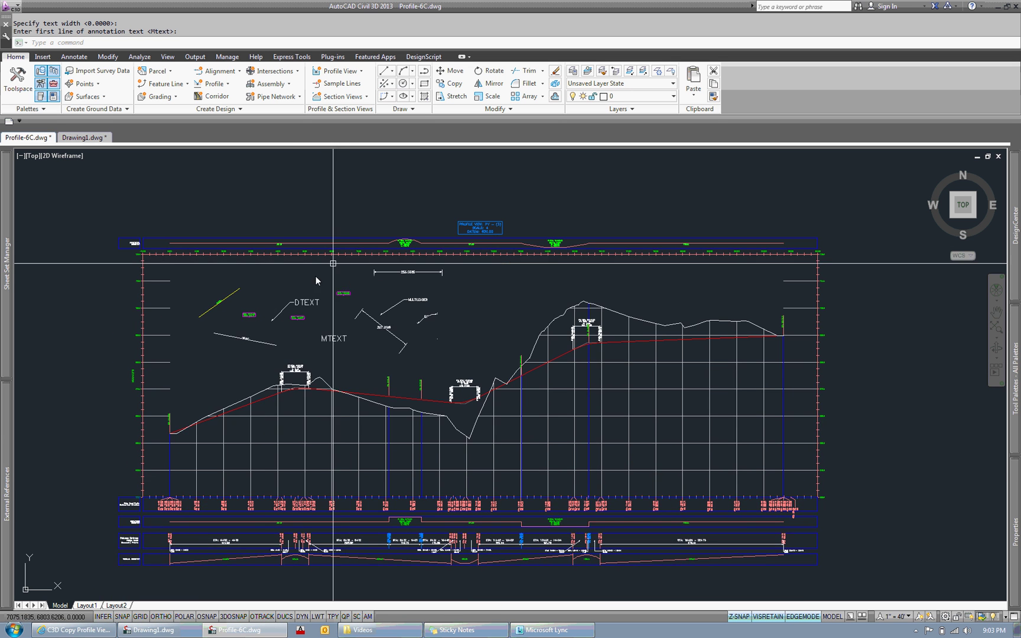
pyautogui.scroll(-4, 289, 302)
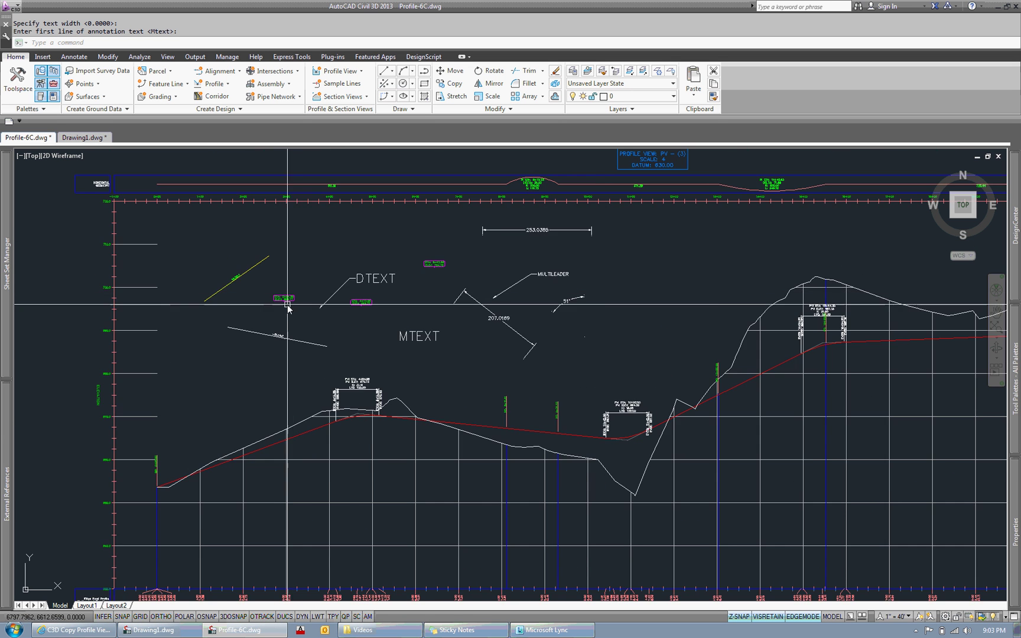
pyautogui.scroll(2, 288, 300)
# Reposition a station elevation label beside the yellow line and select the label beside DTEXT.
pyautogui.click(288, 300)
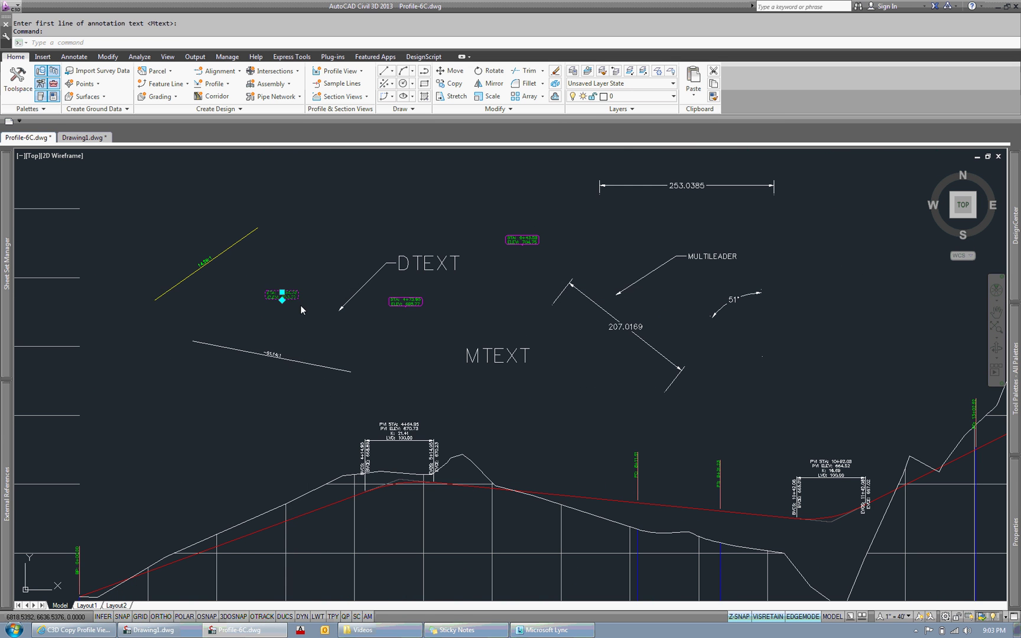
pyautogui.scroll(4, 287, 303)
pyautogui.scroll(-4, 285, 303)
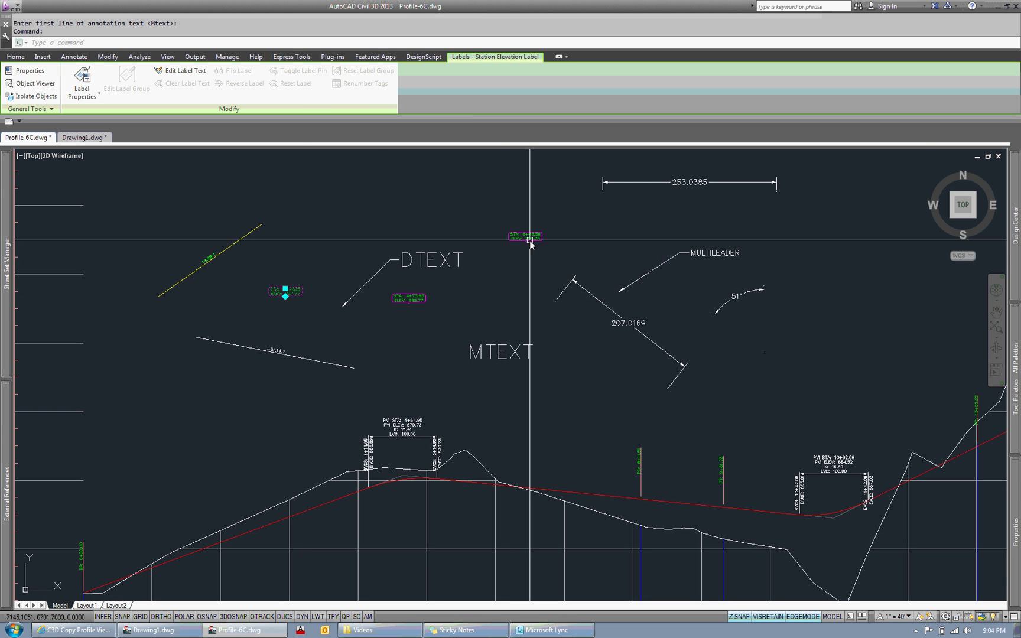
pyautogui.click(285, 288)
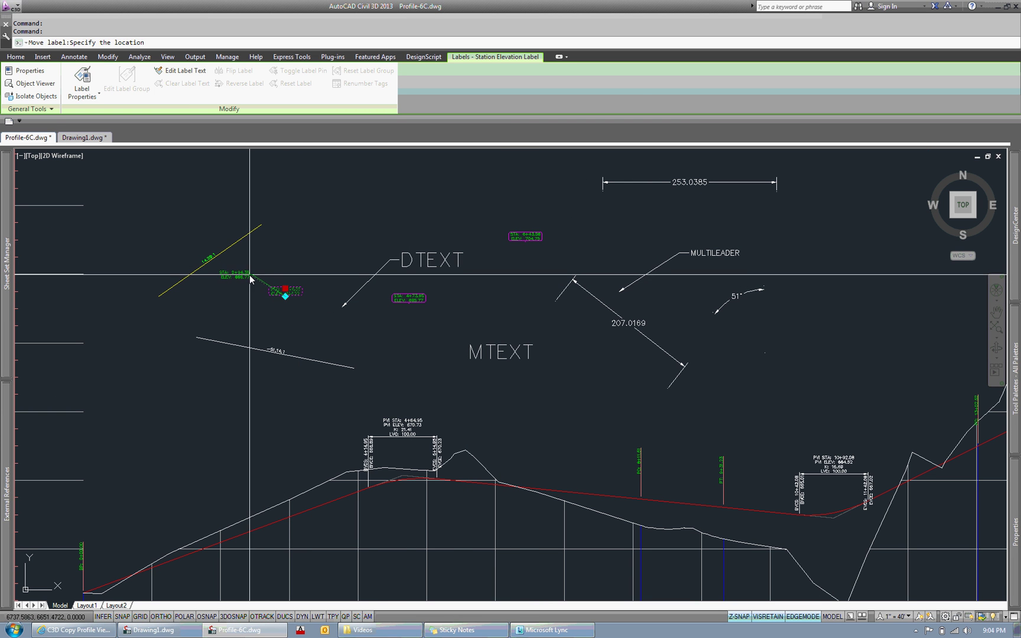
pyautogui.press('Escape')
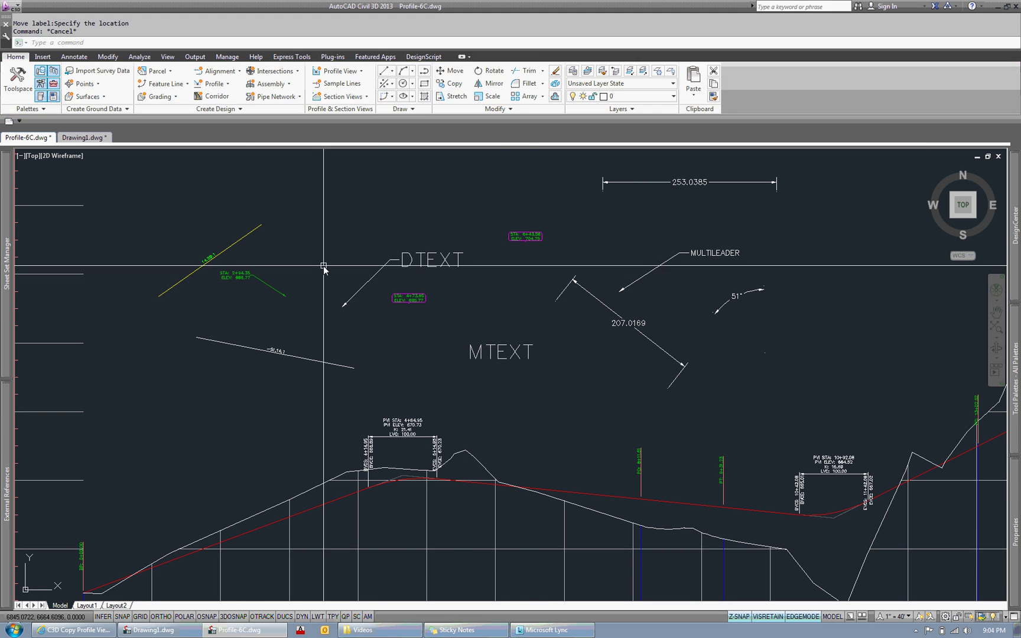
pyautogui.click(407, 299)
# Change the label's Profile Station Elevation Label Style so station and elevation show in a white box.
pyautogui.rightClick(381, 302)
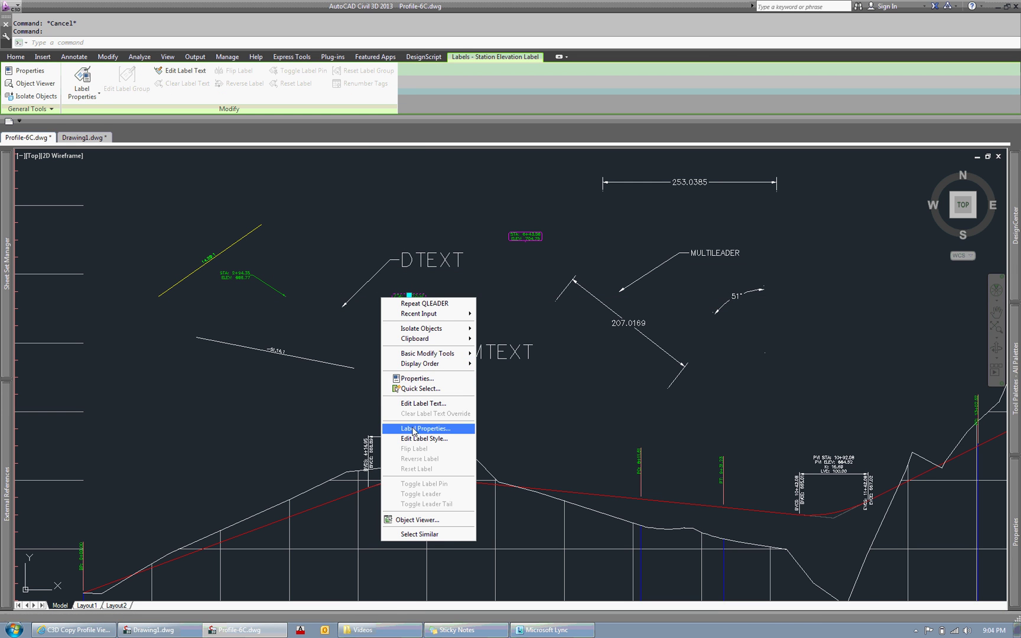
pyautogui.click(408, 439)
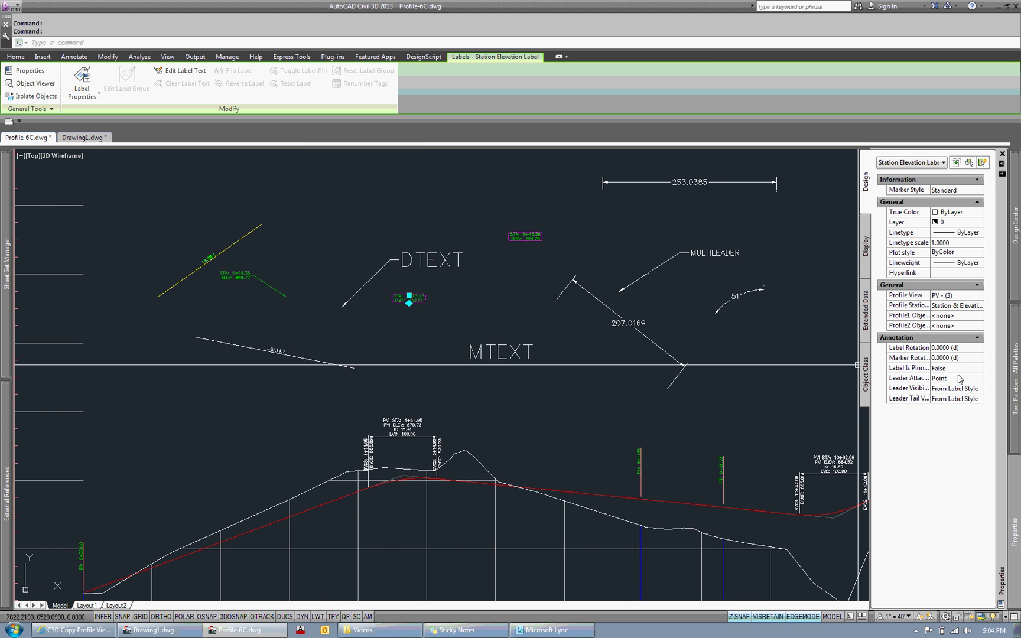
pyautogui.click(961, 306)
pyautogui.click(961, 307)
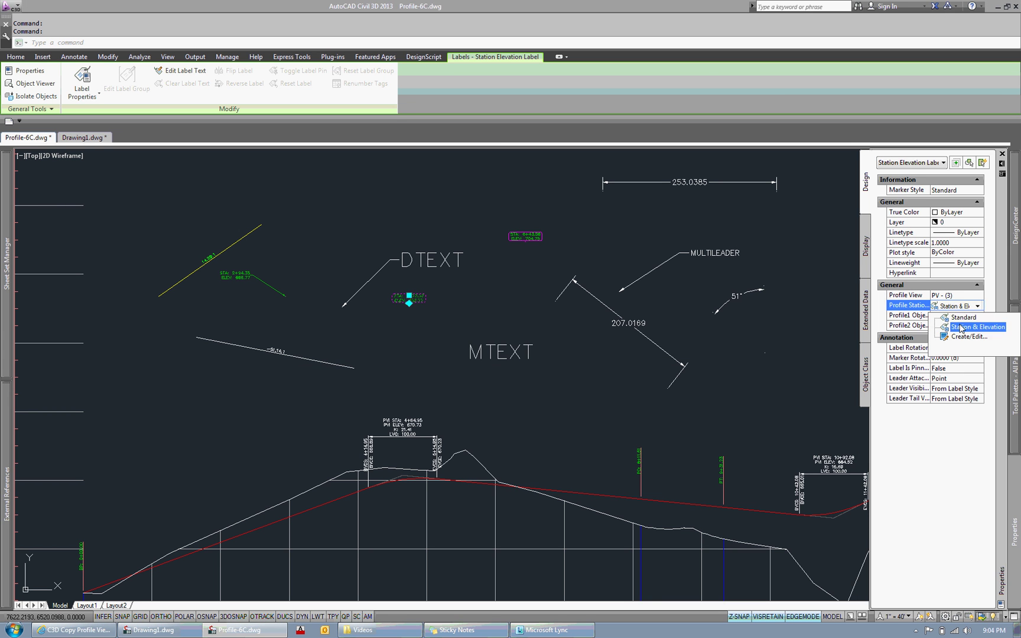
pyautogui.click(969, 323)
pyautogui.press('Escape')
pyautogui.press('Escape')
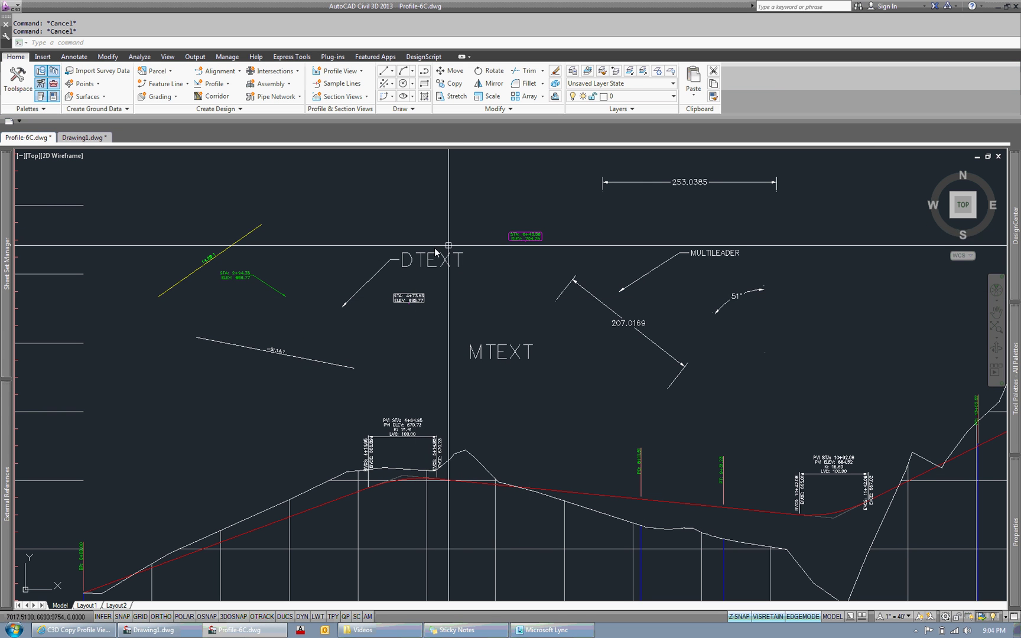
# Select the three station elevation labels around DTEXT and MTEXT, then clear the selection.
pyautogui.click(292, 290)
pyautogui.click(407, 298)
pyautogui.click(524, 237)
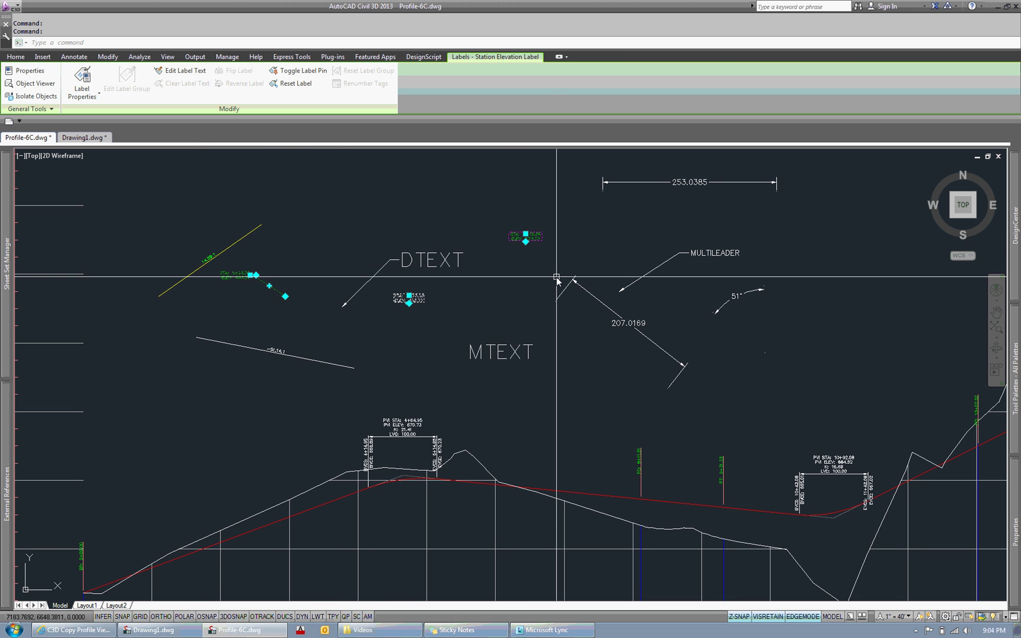
pyautogui.press('Escape')
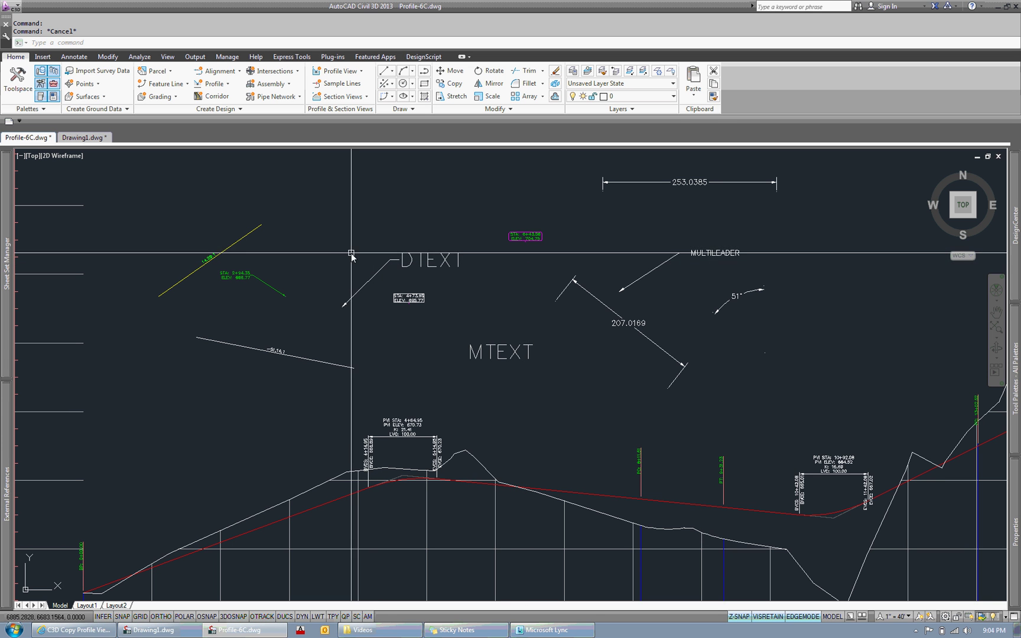
pyautogui.scroll(-2, 369, 302)
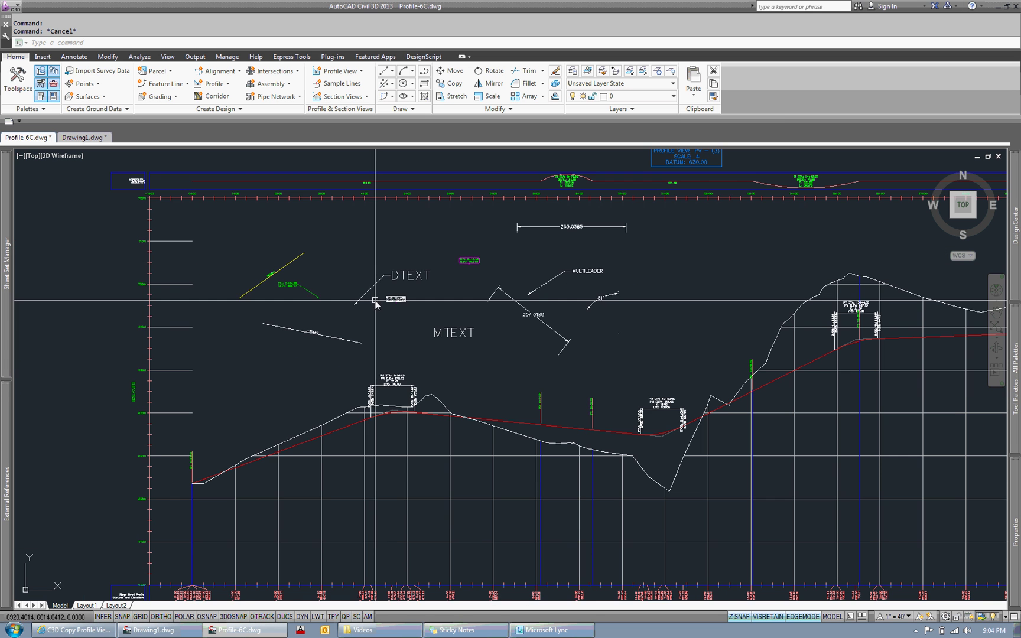
pyautogui.click(320, 291)
pyautogui.click(326, 330)
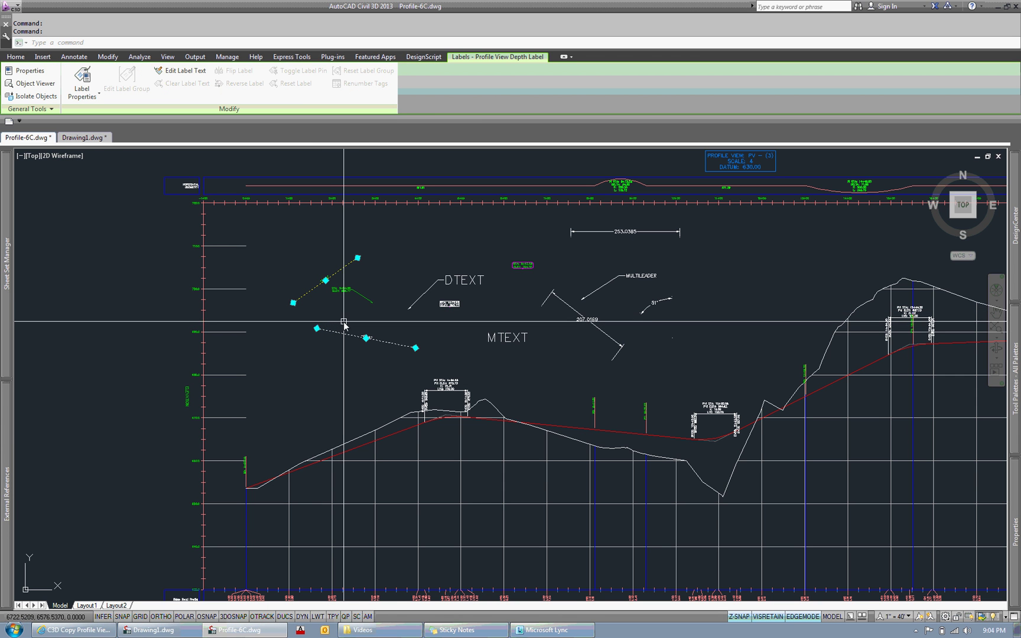
pyautogui.scroll(4, 345, 326)
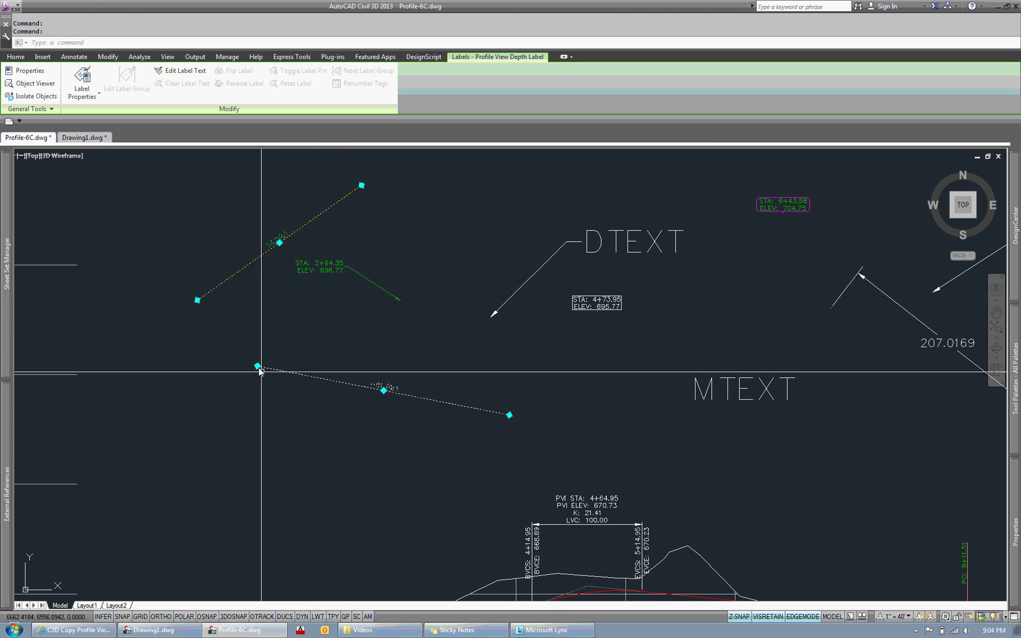
pyautogui.scroll(-4, 407, 381)
pyautogui.scroll(-2, 405, 385)
pyautogui.scroll(-3, 284, 378)
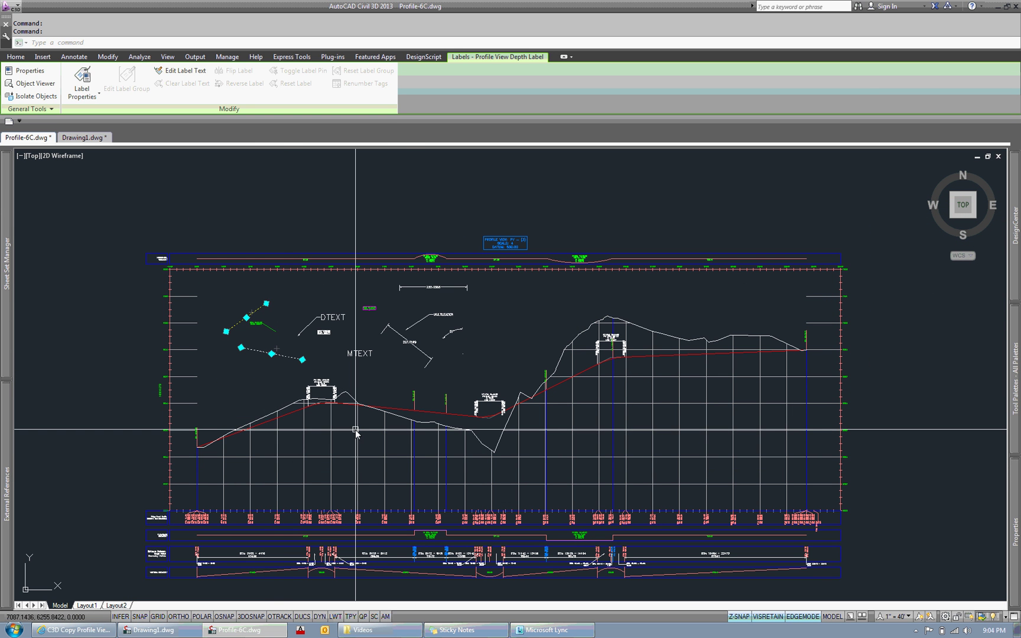
pyautogui.press('Escape')
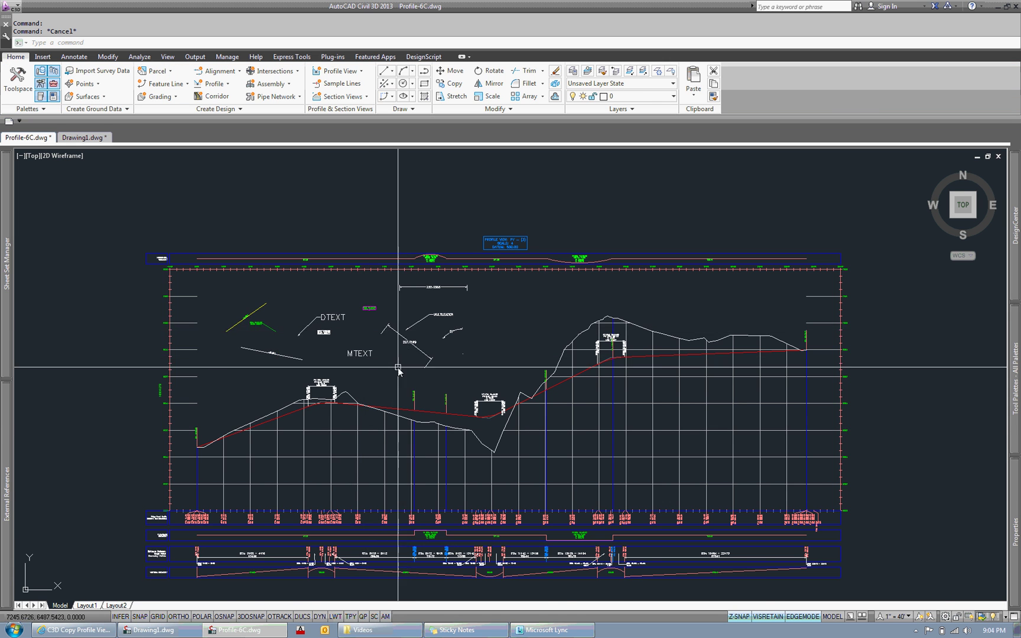
pyautogui.scroll(4, 365, 357)
pyautogui.click(336, 348)
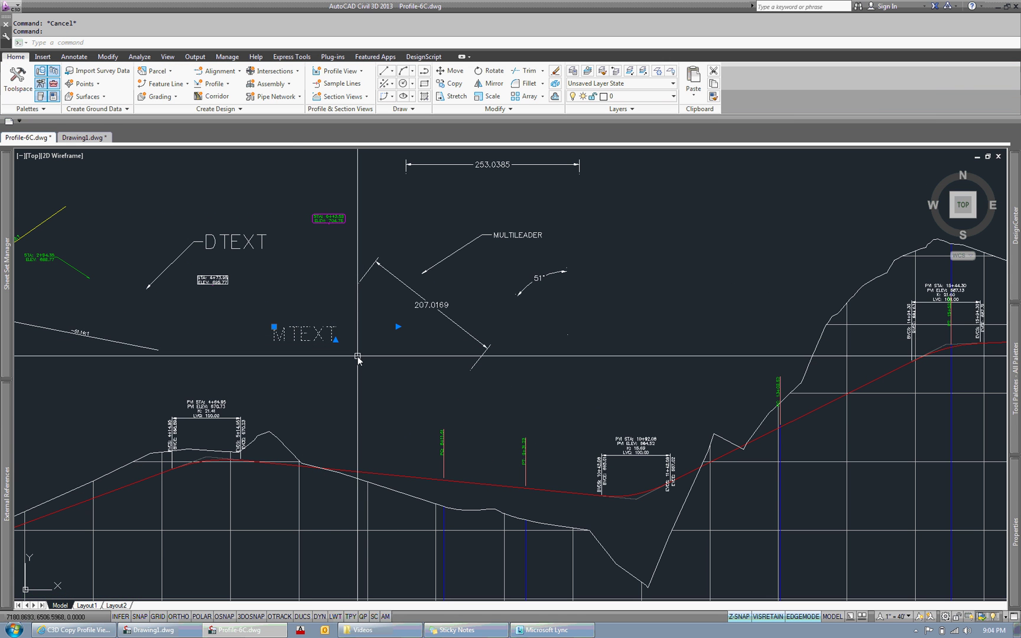
pyautogui.press('Escape')
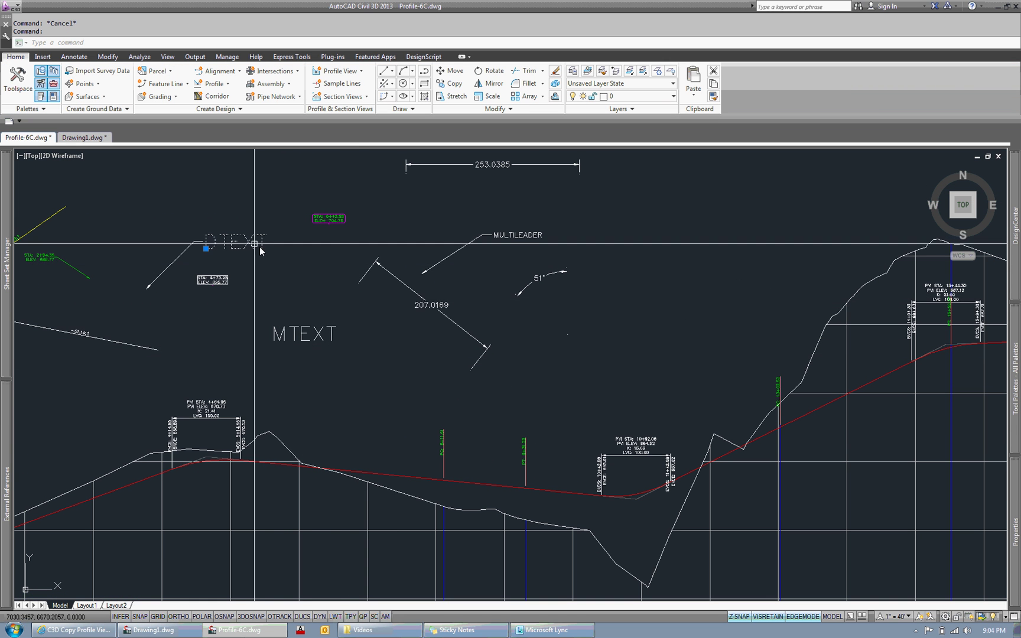
pyautogui.click(191, 255)
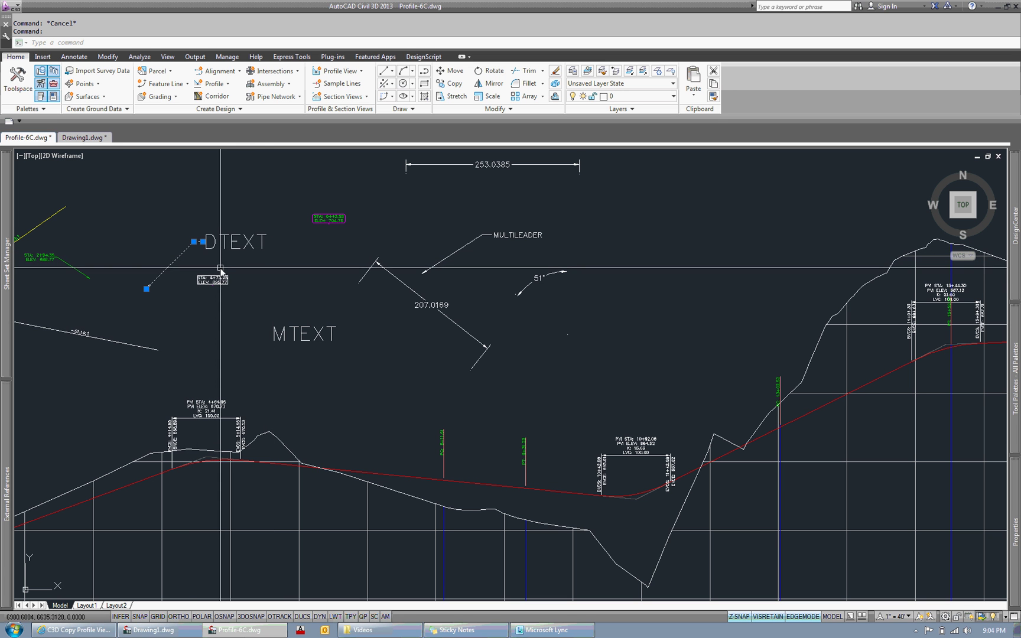
pyautogui.moveTo(273, 273)
pyautogui.mouseDown(button='middle')
pyautogui.moveTo(251, 283)
pyautogui.moveTo(256, 302)
pyautogui.mouseUp(button='middle')
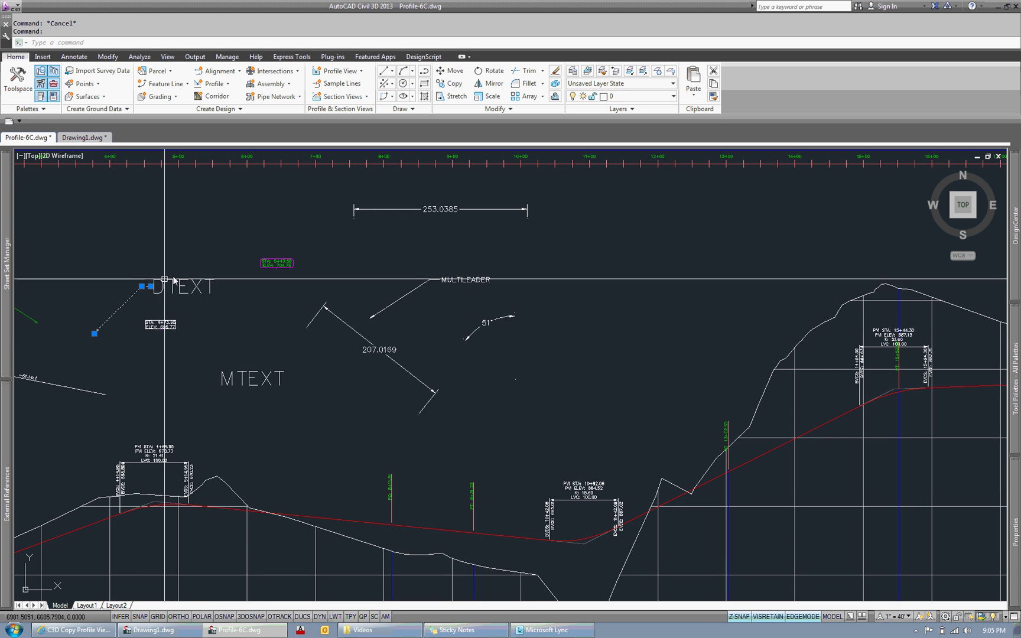
pyautogui.press('Escape')
pyautogui.click(356, 333)
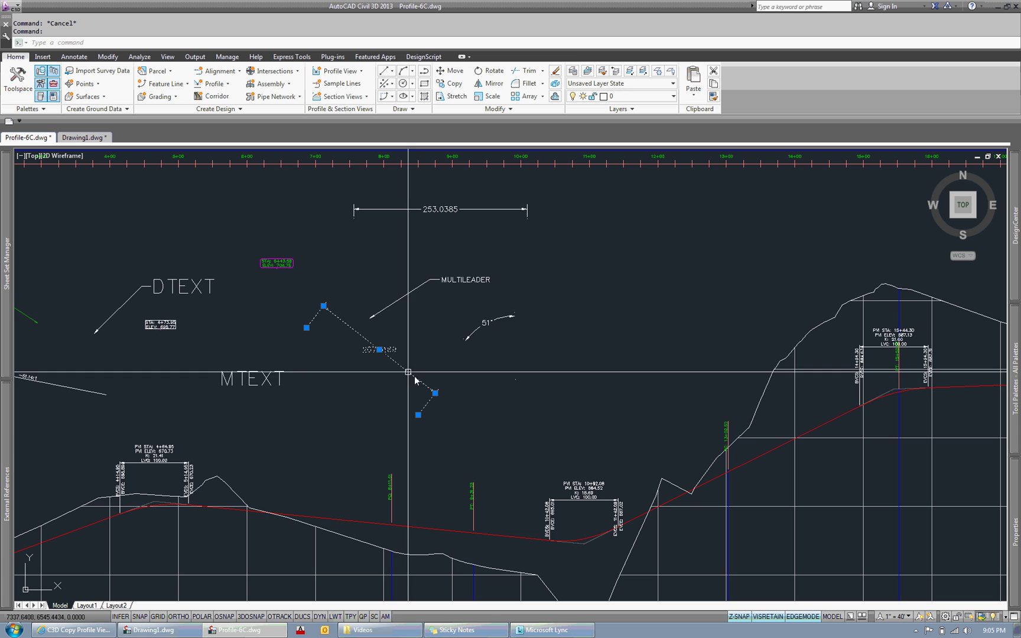
pyautogui.click(385, 211)
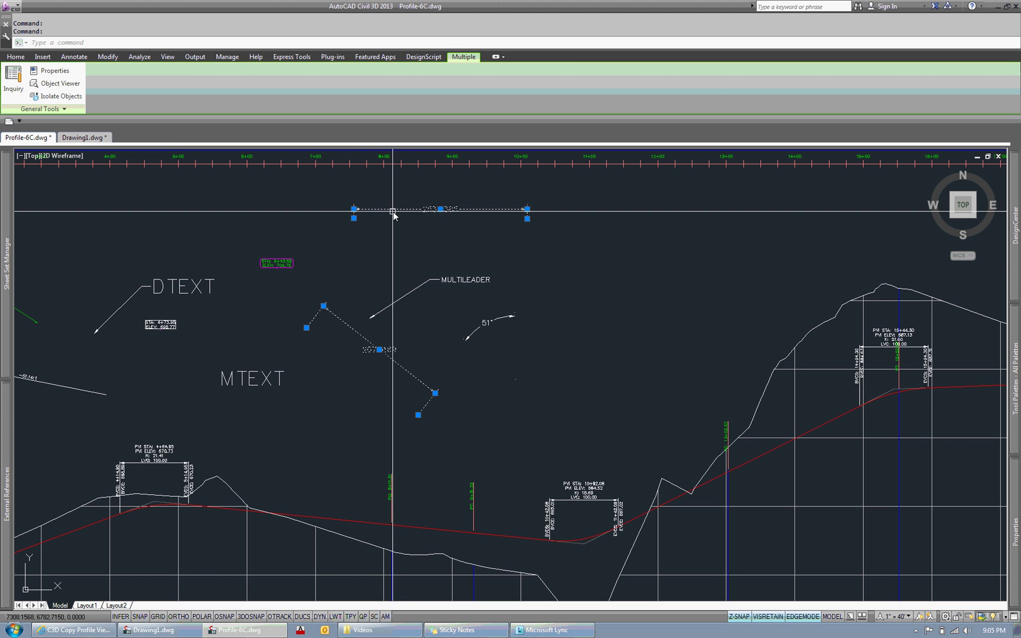
pyautogui.press('Escape')
pyautogui.click(396, 208)
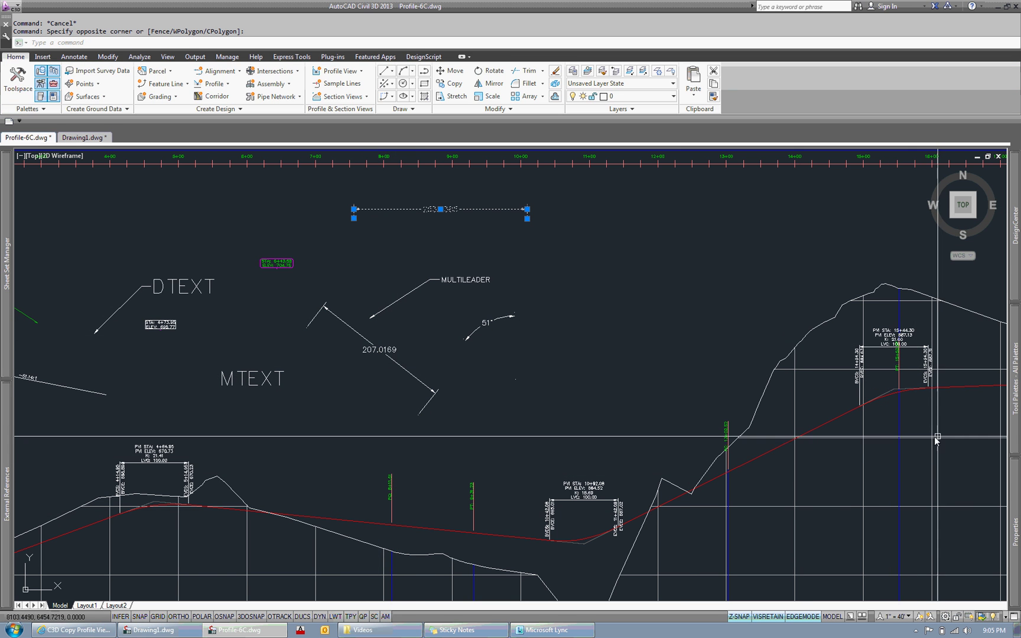
pyautogui.press('Escape')
pyautogui.click(381, 367)
pyautogui.press('Escape')
pyautogui.click(434, 278)
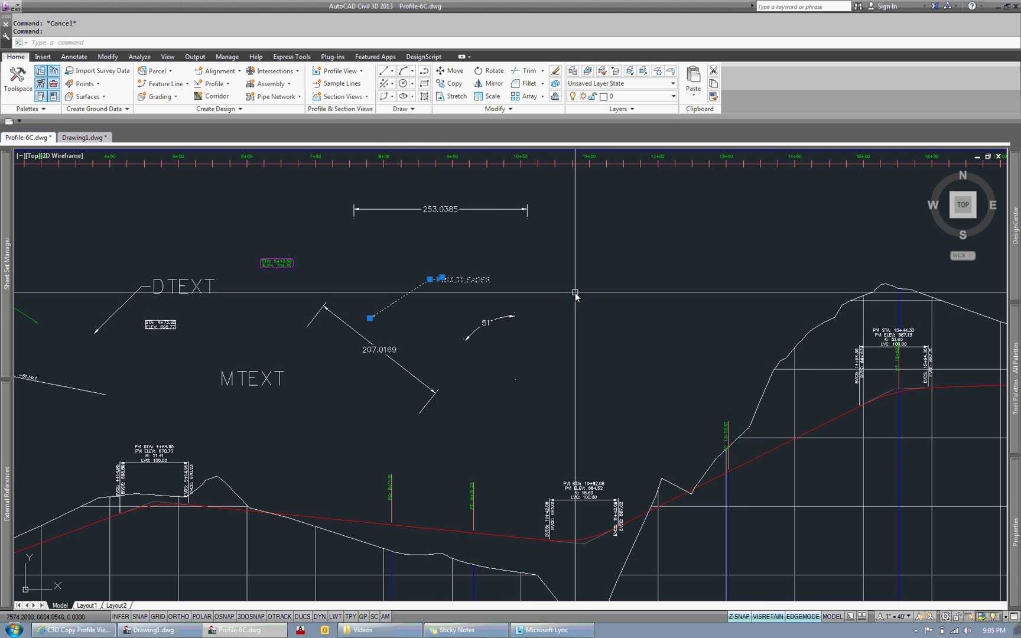
pyautogui.press('Escape')
pyautogui.click(473, 325)
pyautogui.scroll(-3, 466, 336)
pyautogui.click(540, 269)
pyautogui.press('Escape')
pyautogui.scroll(1, 614, 281)
pyautogui.scroll(-2, 614, 281)
pyautogui.scroll(2, 513, 296)
# Zoom out to all profile views and launch RTCL_COPYPVIEWLBLS from the command line.
pyautogui.moveTo(519, 326); pyautogui.dragTo(487, 299, button='middle')
pyautogui.scroll(-2, 467, 292)
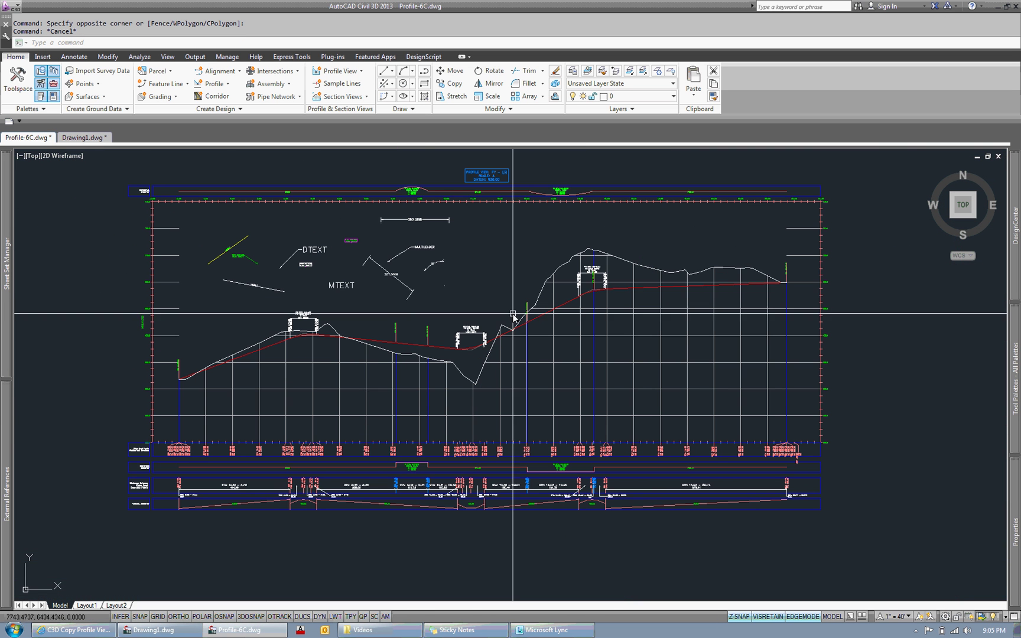
pyautogui.scroll(-3, 451, 278)
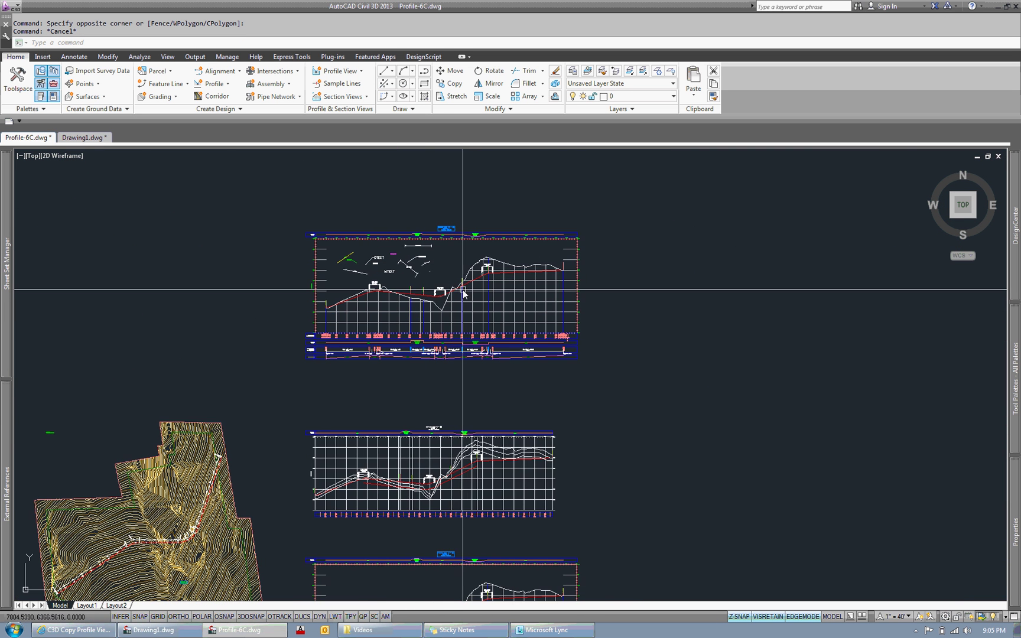
pyautogui.write('RTC')
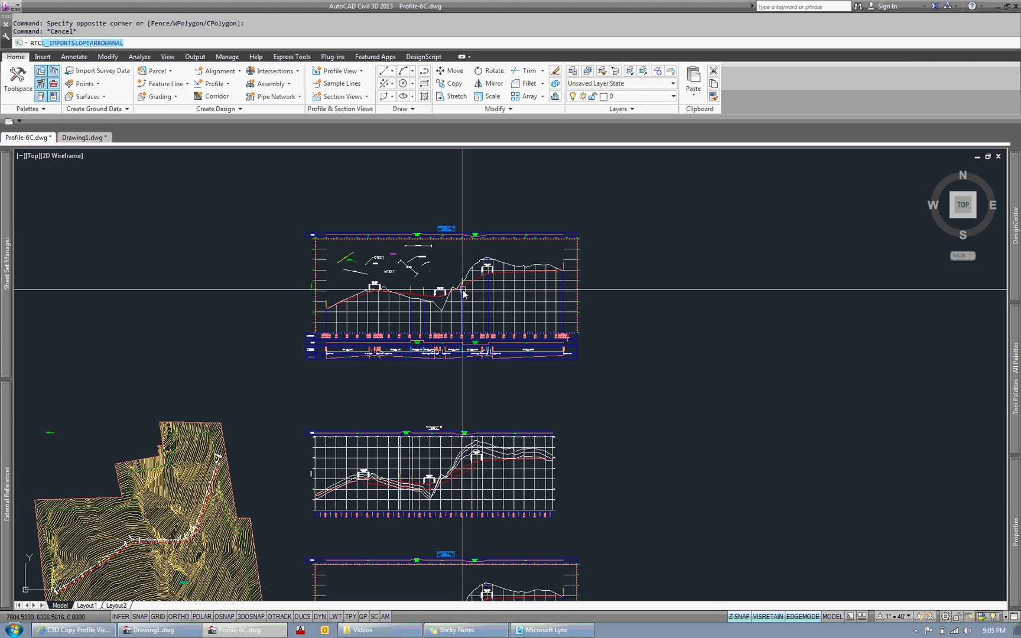
pyautogui.press('Tab')
pyautogui.press('Return')
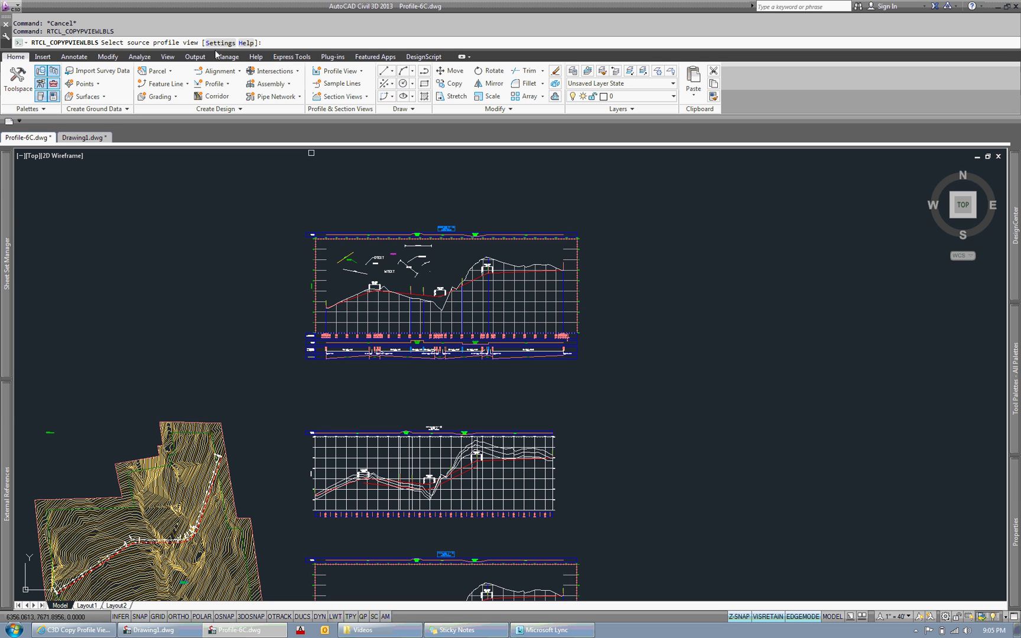
# Set the top profile view as source and the bottom as destination, then window-select 22 top-view labels.
pyautogui.click(360, 316)
pyautogui.moveTo(379, 343); pyautogui.dragTo(324, 247, button='middle')
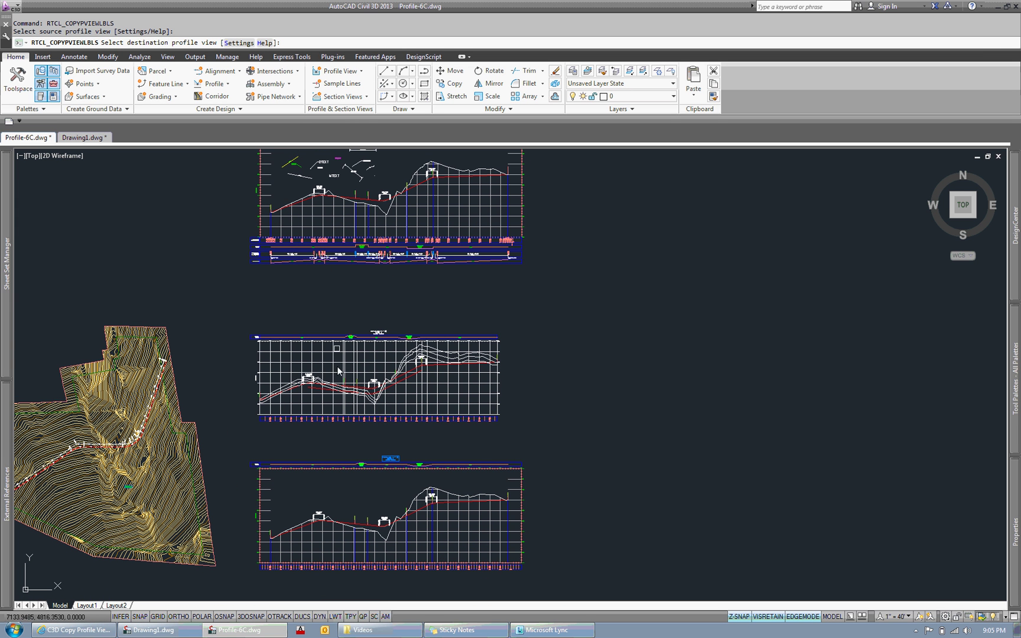
pyautogui.click(323, 545)
pyautogui.scroll(-2, 325, 514)
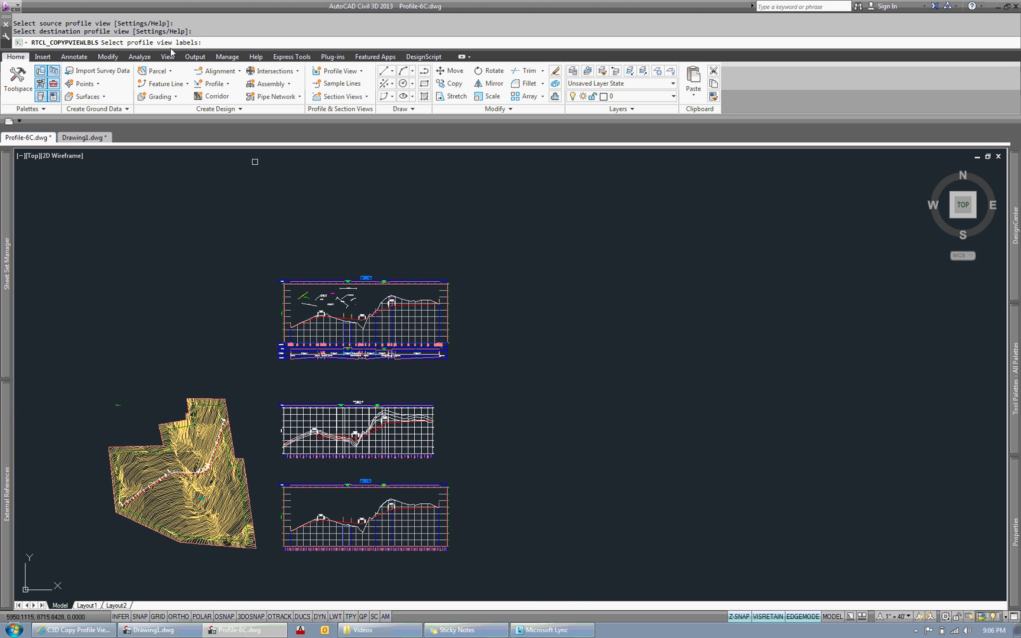
pyautogui.scroll(4, 322, 327)
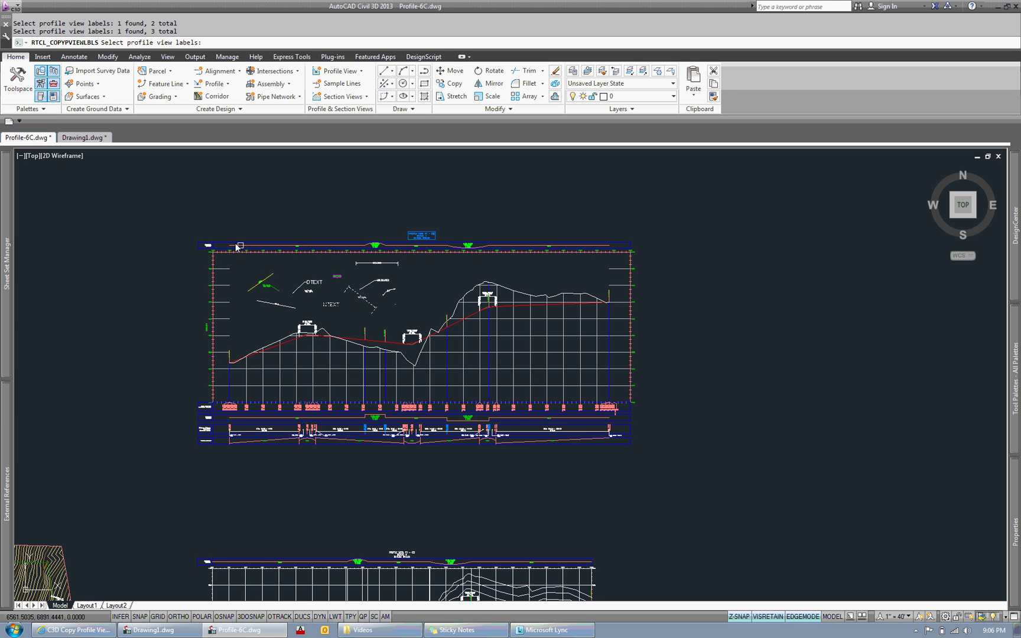
pyautogui.click(210, 230)
pyautogui.click(662, 459)
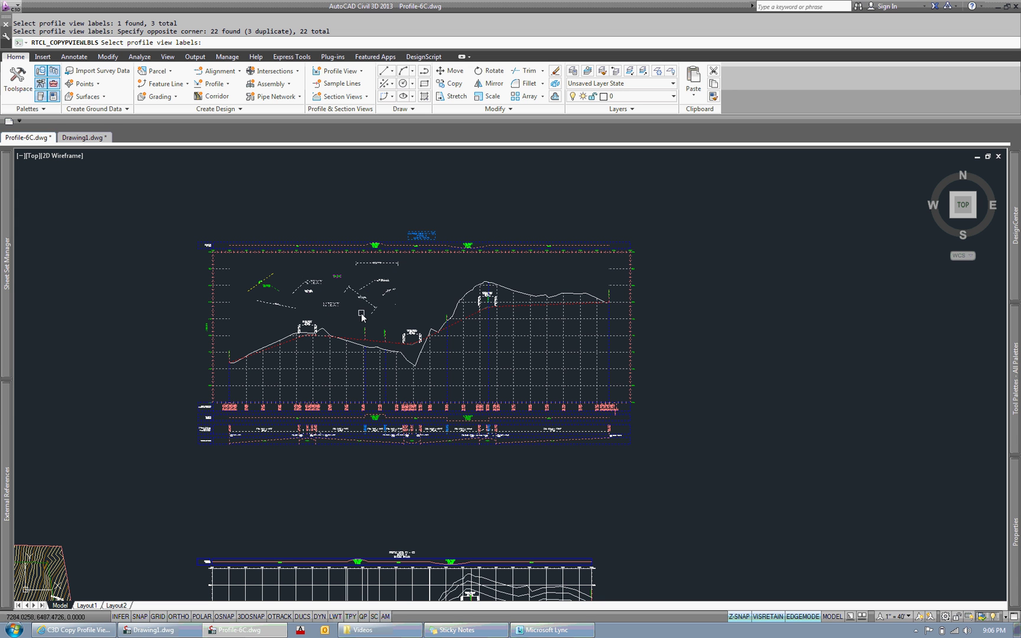
# Finish the label selection so 12 labels copy from PV - (3) to PV - (1).
pyautogui.moveTo(366, 306); pyautogui.dragTo(369, 227, button='middle')
pyautogui.scroll(-2, 372, 227)
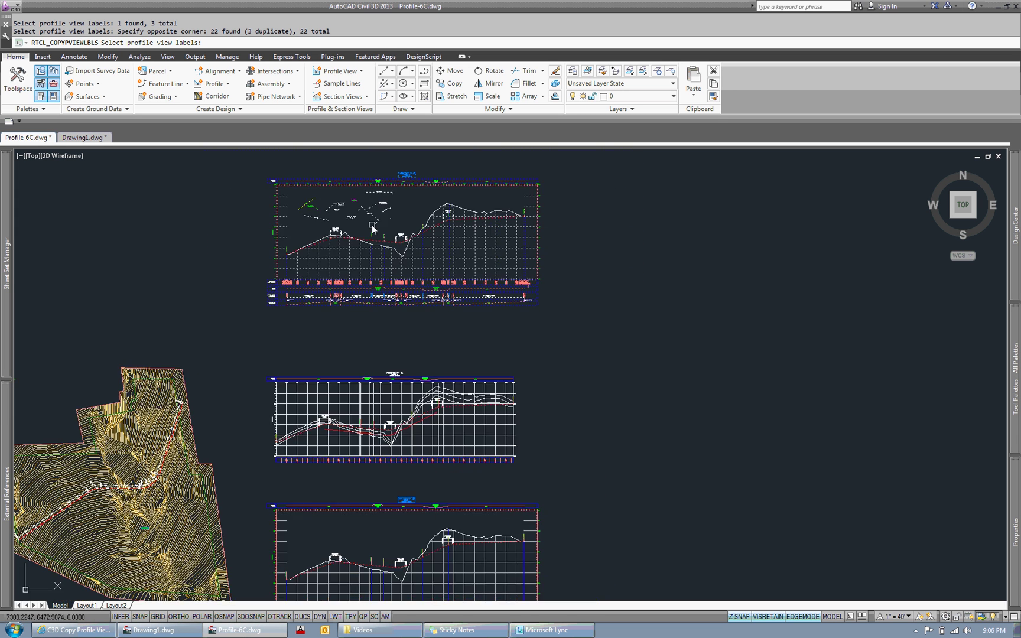
pyautogui.press('Return')
pyautogui.click(373, 527)
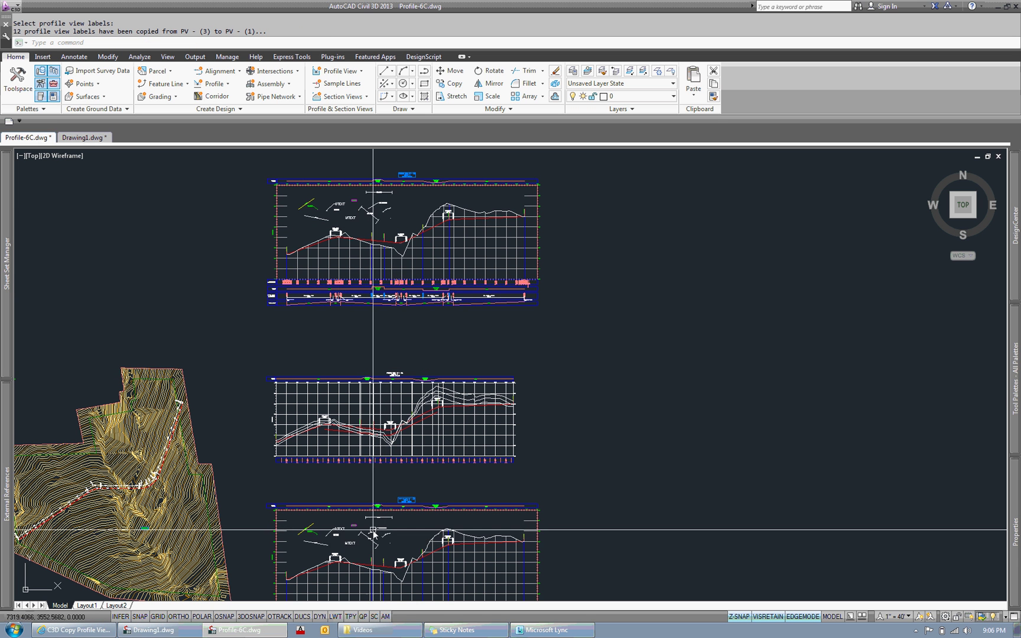
# Zoom and pan across both profile views to compare the copied labels' stations.
pyautogui.moveTo(355, 529); pyautogui.dragTo(352, 455, button='middle')
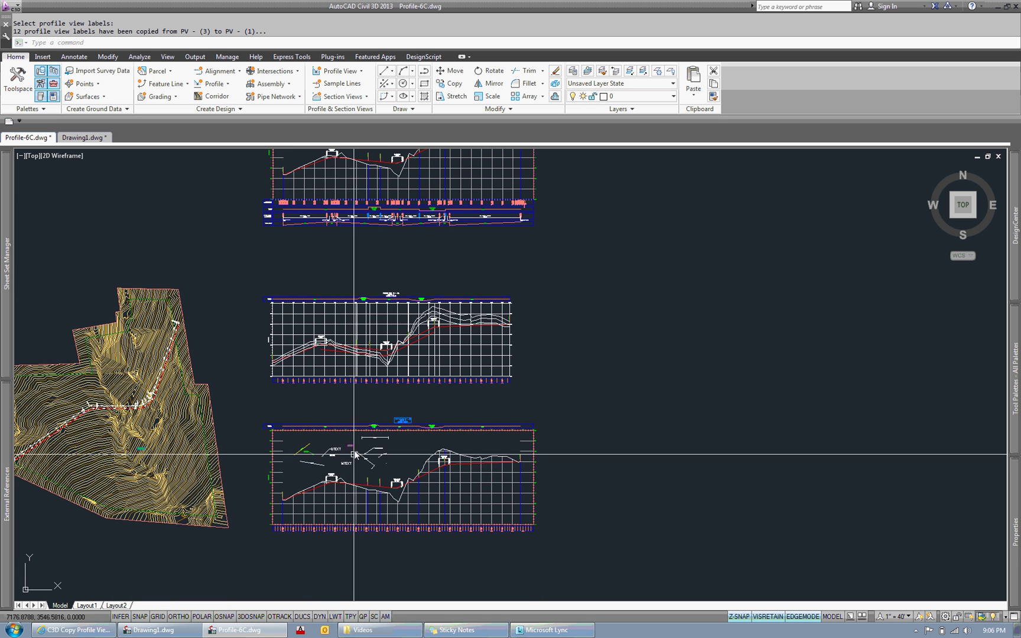
pyautogui.scroll(-2, 352, 455)
pyautogui.scroll(8, 295, 502)
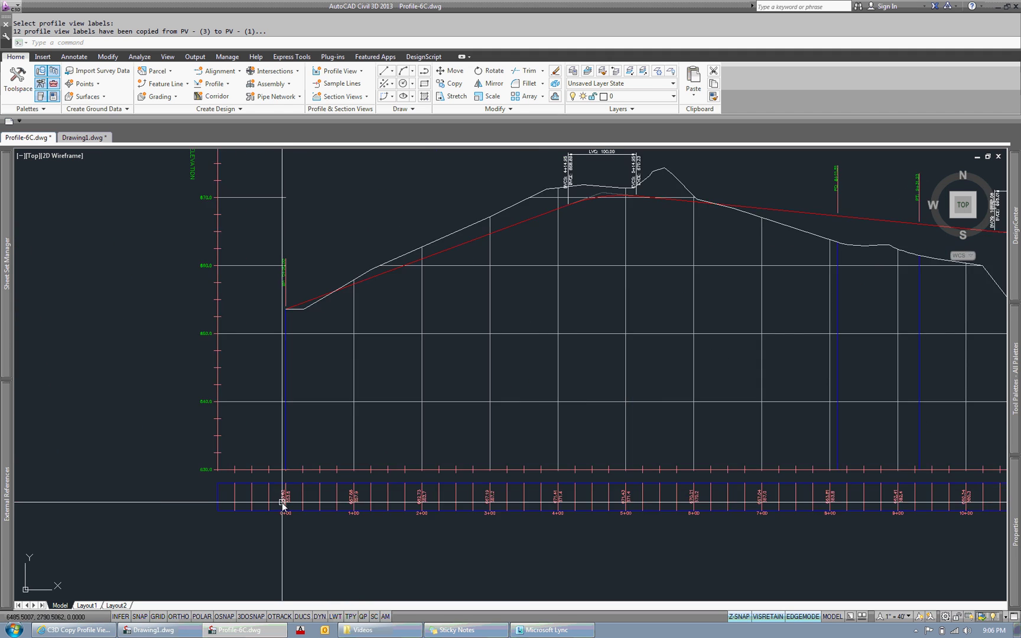
pyautogui.scroll(2, 285, 498)
pyautogui.scroll(-7, 282, 500)
pyautogui.scroll(-5, 297, 527)
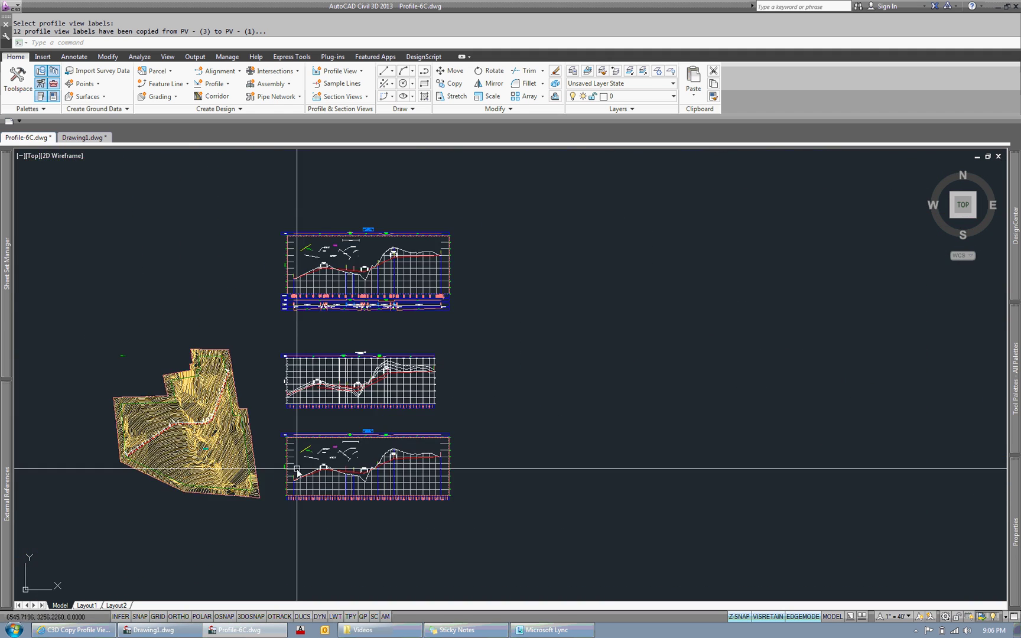
pyautogui.scroll(9, 284, 362)
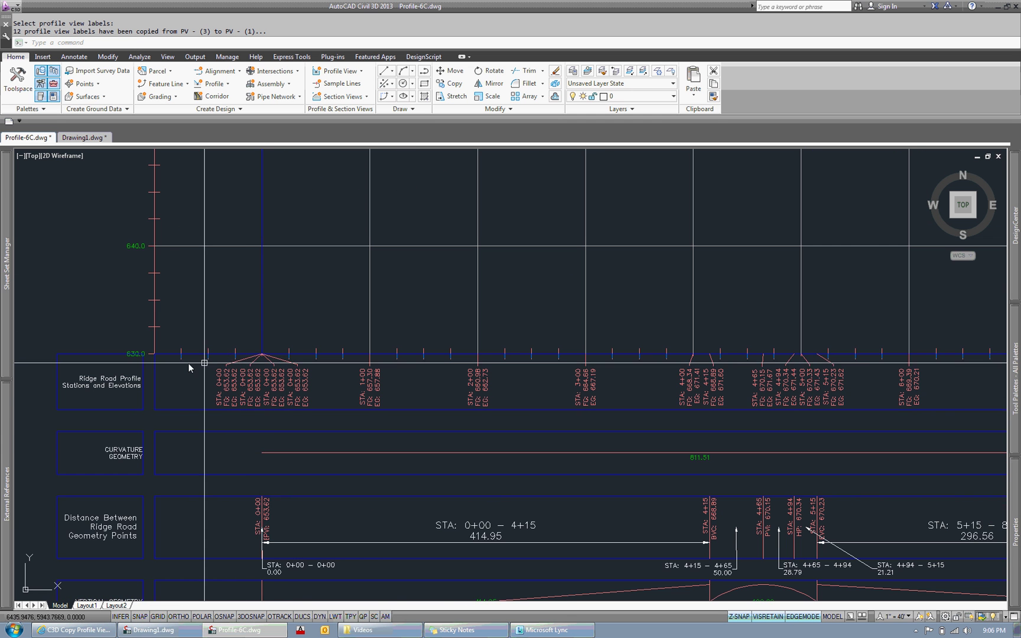
pyautogui.scroll(-4, 187, 388)
pyautogui.scroll(3, 192, 303)
pyautogui.moveTo(191, 303); pyautogui.dragTo(212, 346, button='middle')
pyautogui.scroll(5, 197, 335)
pyautogui.scroll(-5, 183, 309)
pyautogui.scroll(-2, 183, 308)
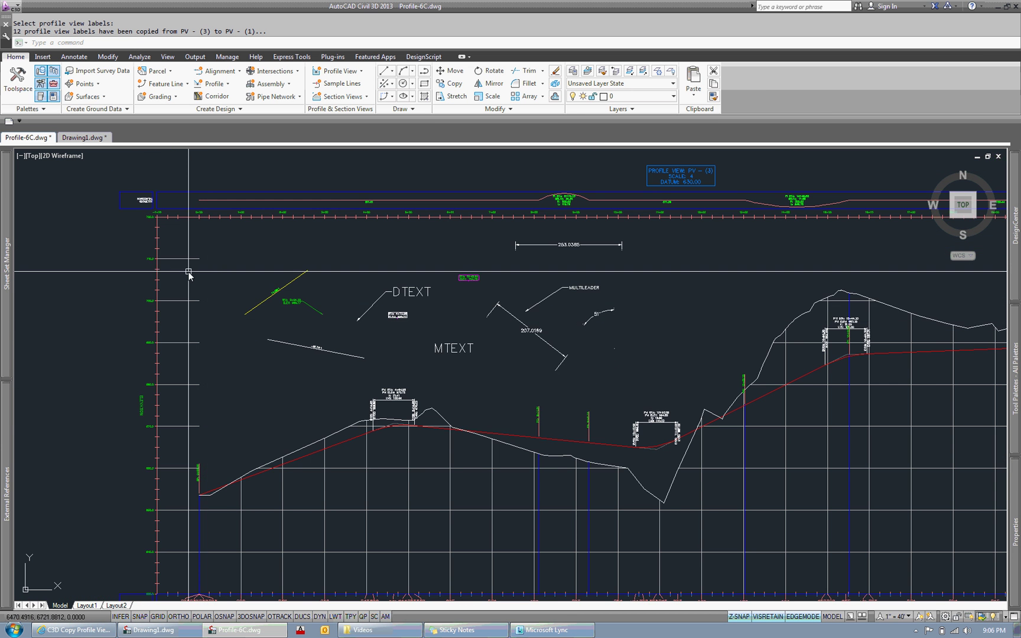
pyautogui.scroll(4, 148, 255)
pyautogui.scroll(-4, 142, 205)
pyautogui.scroll(3, 142, 205)
pyautogui.scroll(-6, 176, 209)
pyautogui.scroll(3, 160, 271)
pyautogui.scroll(3, 159, 270)
pyautogui.scroll(-2, 182, 278)
pyautogui.scroll(-3, 182, 278)
pyautogui.scroll(-1, 247, 307)
pyautogui.scroll(-2, 253, 293)
pyautogui.scroll(4, 242, 298)
pyautogui.scroll(5, 130, 444)
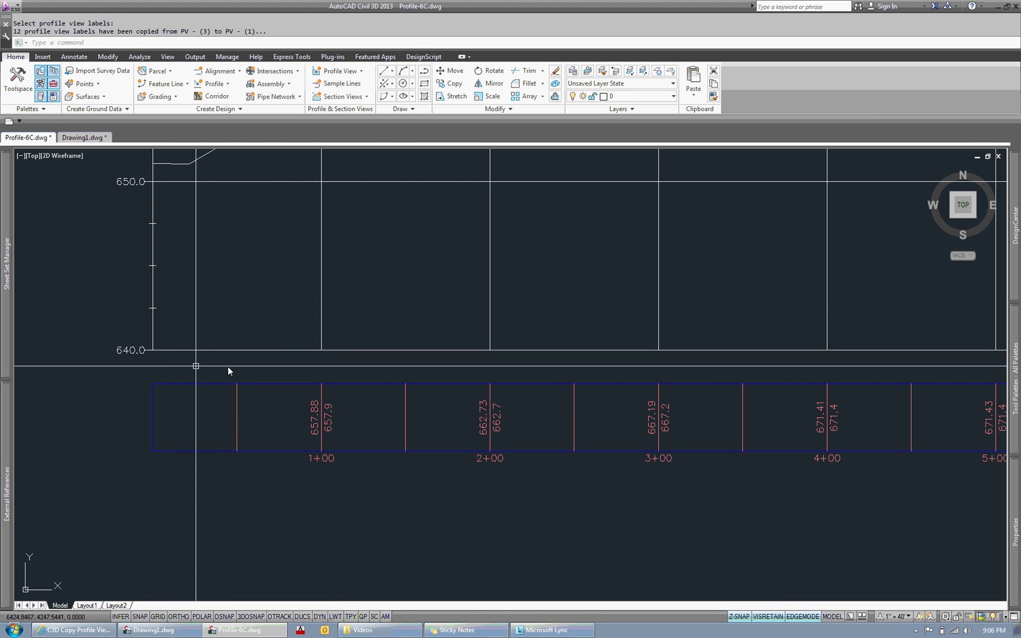
pyautogui.scroll(-4, 234, 373)
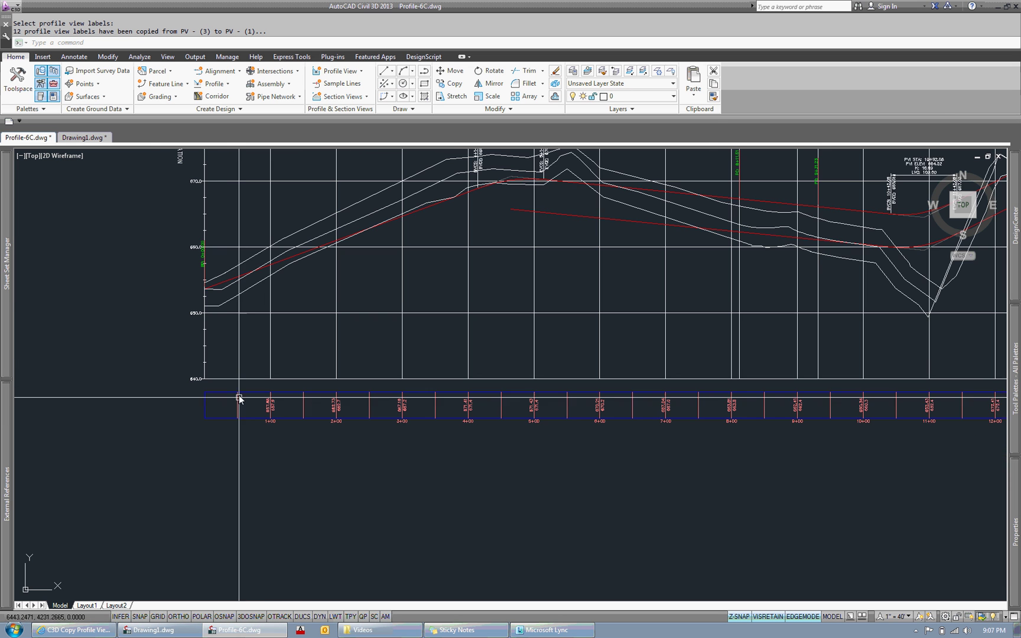
pyautogui.scroll(6, 213, 383)
pyautogui.scroll(-4, 208, 387)
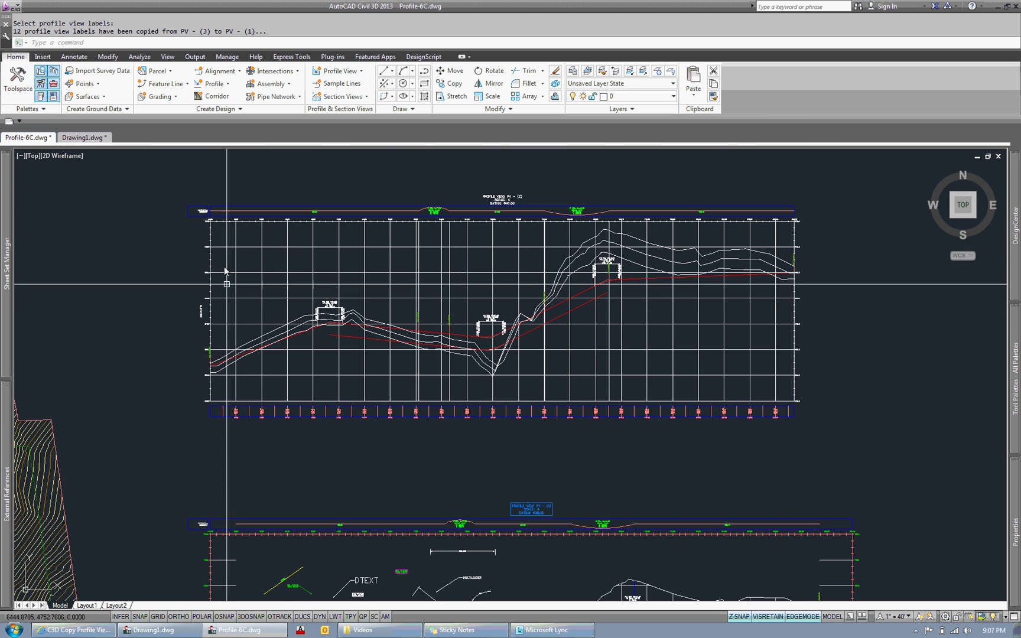
pyautogui.scroll(6, 225, 230)
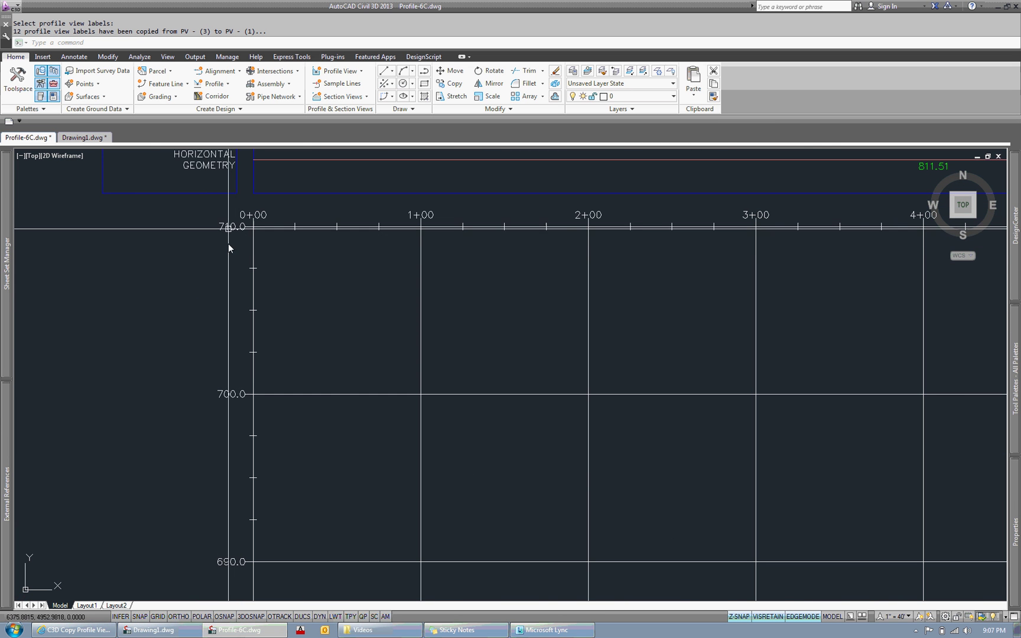
pyautogui.scroll(-7, 237, 247)
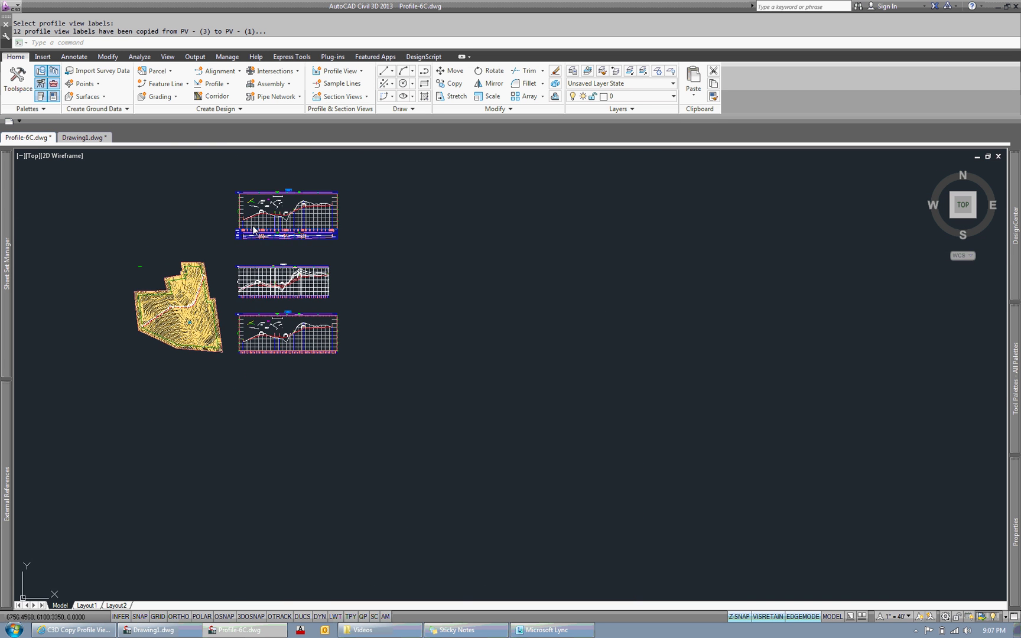
pyautogui.scroll(2, 238, 250)
# Rerun RTCL_COPYPVIEWLBLS to copy the top view's labels, DTEXT and MTEXT included, into the middle view.
pyautogui.scroll(2, 253, 242)
pyautogui.press('Return')
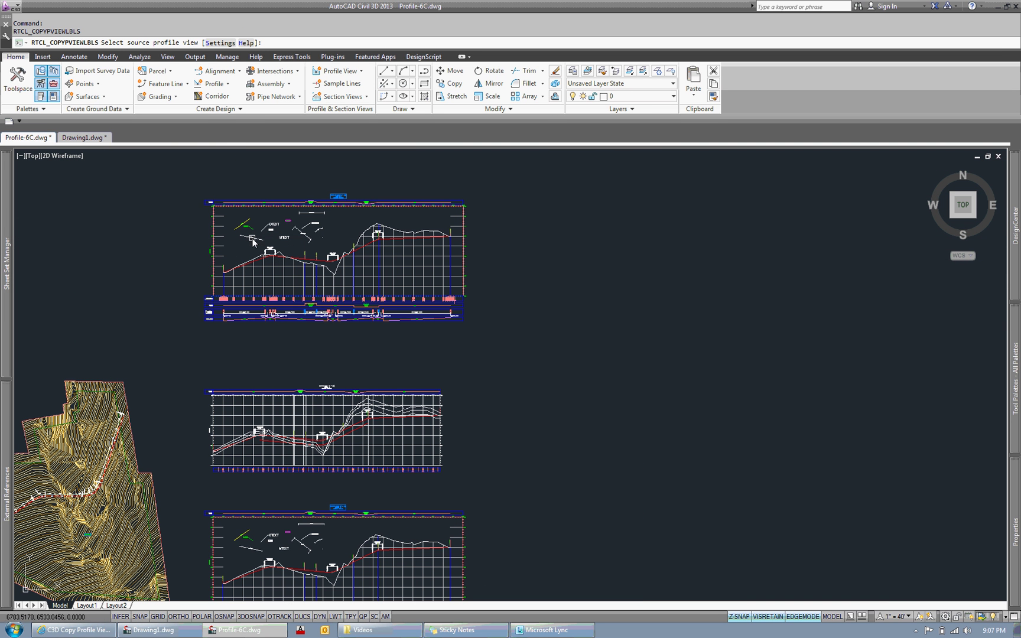
pyautogui.click(252, 270)
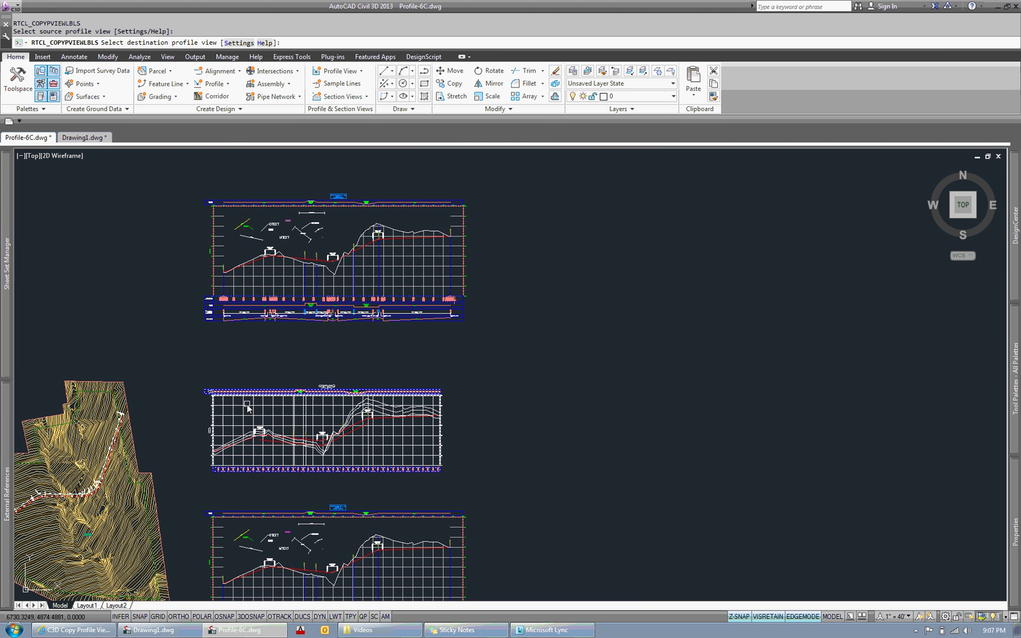
pyautogui.click(266, 268)
pyautogui.click(187, 184)
pyautogui.click(494, 350)
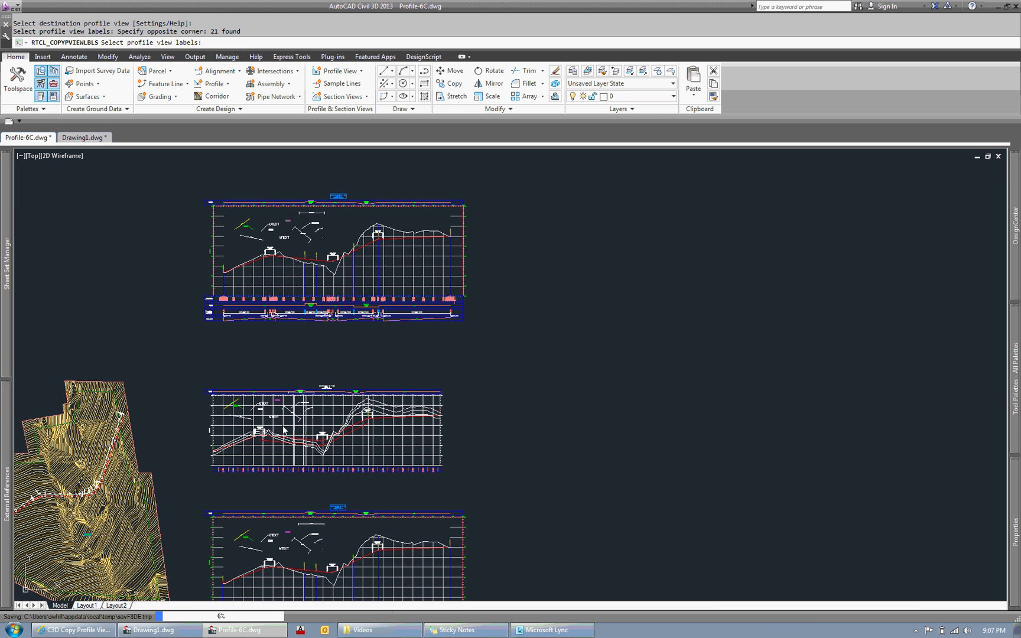
pyautogui.press('Return')
pyautogui.scroll(3, 249, 421)
pyautogui.scroll(-3, 250, 421)
pyautogui.moveTo(269, 342); pyautogui.dragTo(268, 467, button='middle')
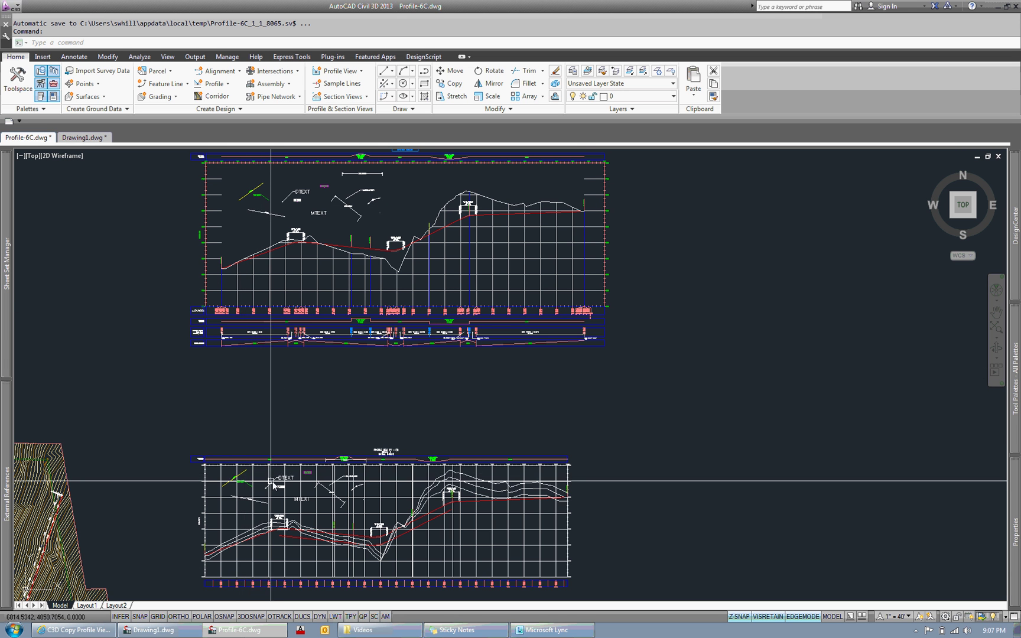
# Bring profile view PV - (2) into view and select one of its copied station elevation labels.
pyautogui.moveTo(231, 472); pyautogui.dragTo(235, 467, button='middle')
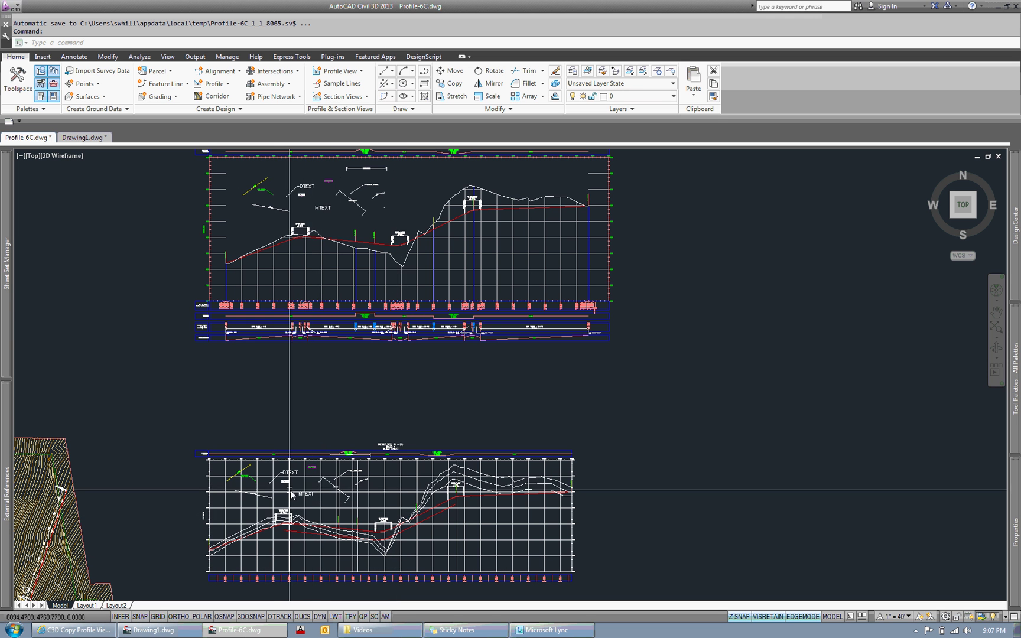
pyautogui.moveTo(293, 514); pyautogui.dragTo(303, 436, button='middle')
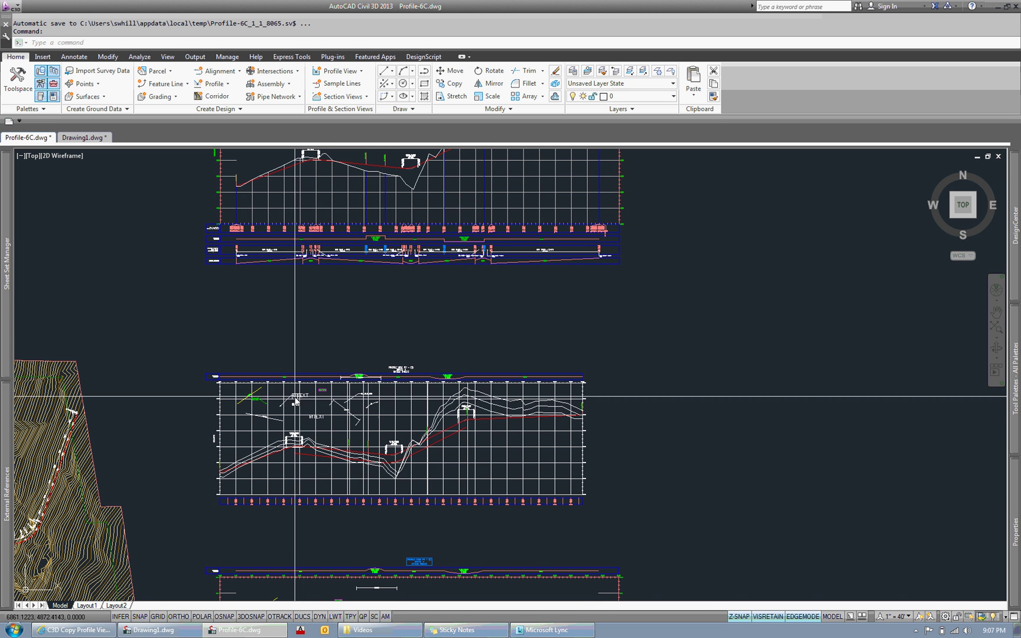
pyautogui.scroll(8, 259, 407)
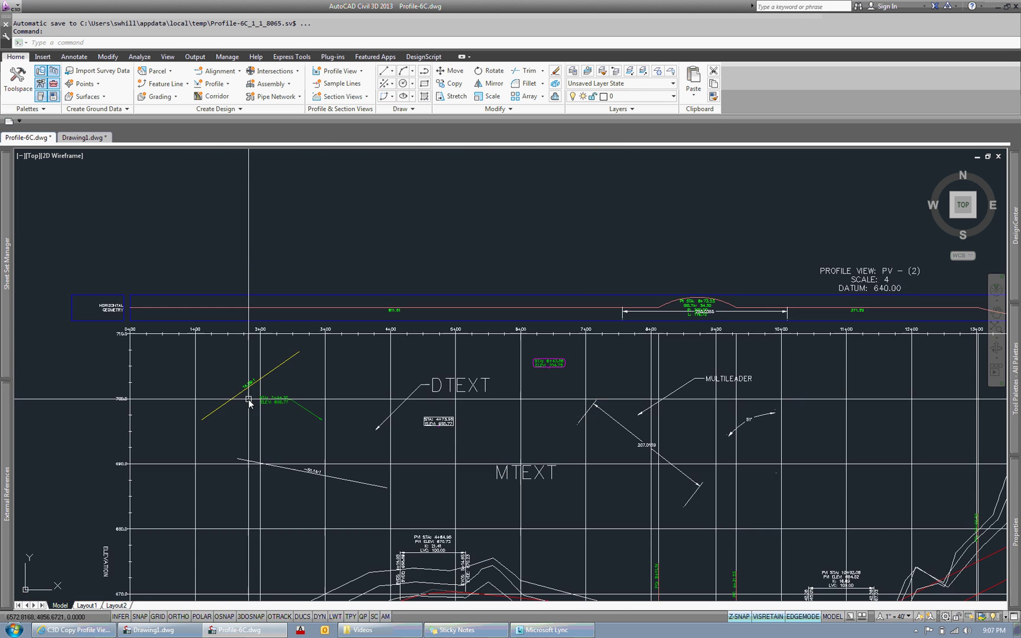
pyautogui.click(329, 403)
pyautogui.scroll(-6, 336, 371)
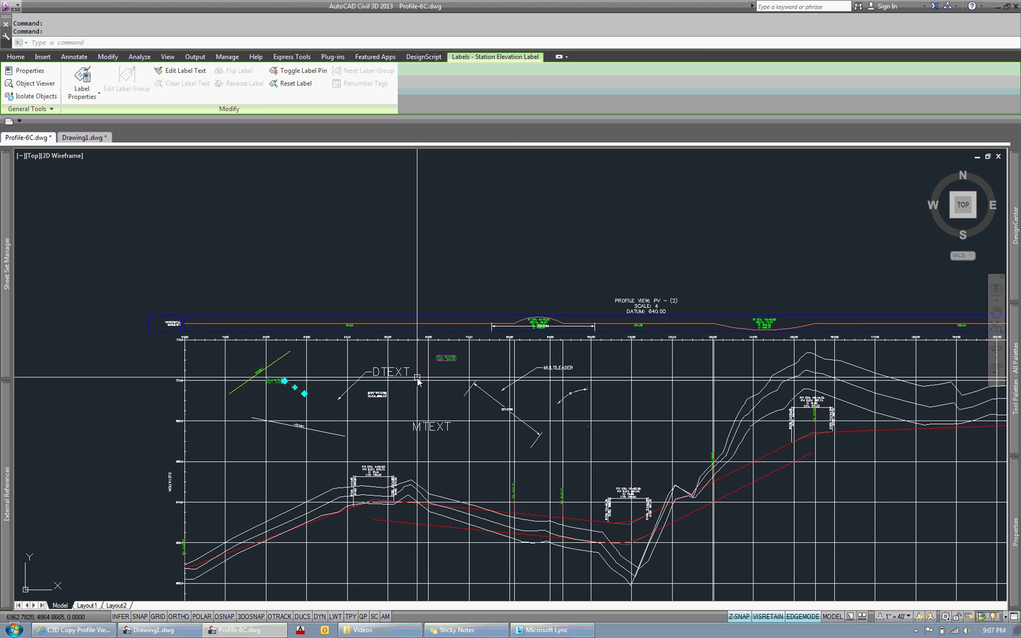
# Start copying the MULTILEADER with CO, then cancel the copy.
pyautogui.press('Escape')
pyautogui.press('Escape')
pyautogui.scroll(-4, 421, 380)
pyautogui.scroll(4, 410, 296)
pyautogui.write('co')
pyautogui.press('Escape')
pyautogui.write('co')
pyautogui.press('Return')
pyautogui.click(448, 247)
pyautogui.press('Return')
pyautogui.click(449, 247)
pyautogui.scroll(5, 449, 246)
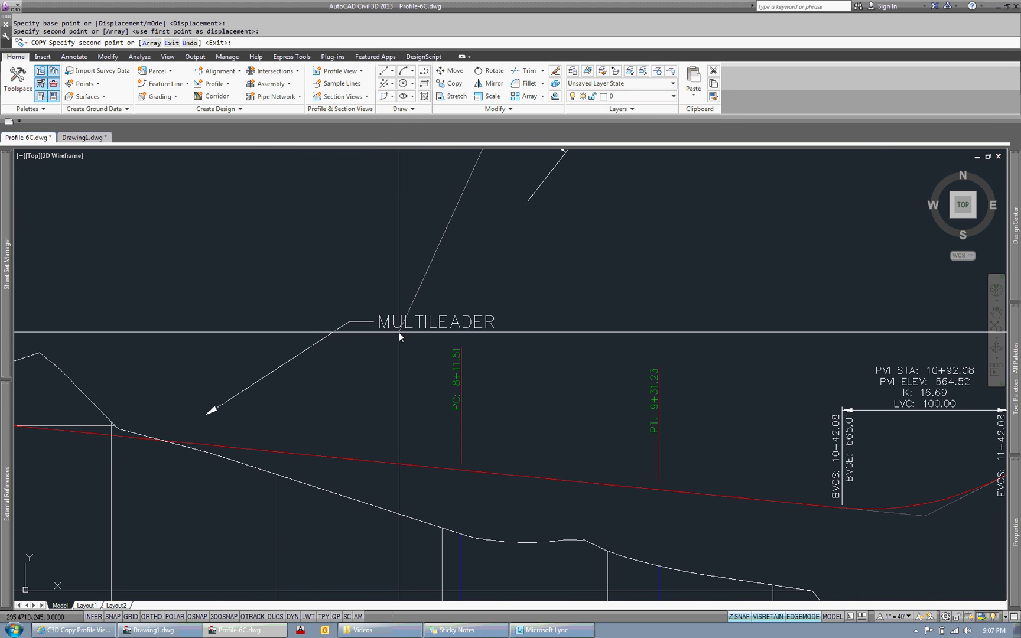
pyautogui.press('Escape')
# Stretch the multileader's arrowhead grip onto the ground line.
pyautogui.click(239, 401)
pyautogui.click(205, 414)
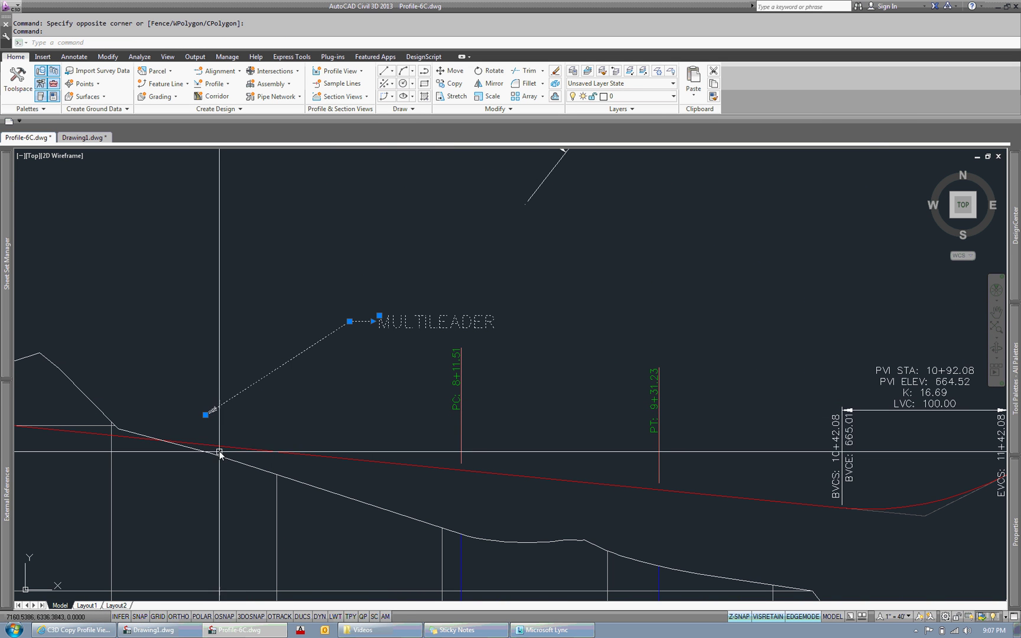
pyautogui.click(205, 412)
pyautogui.click(220, 456)
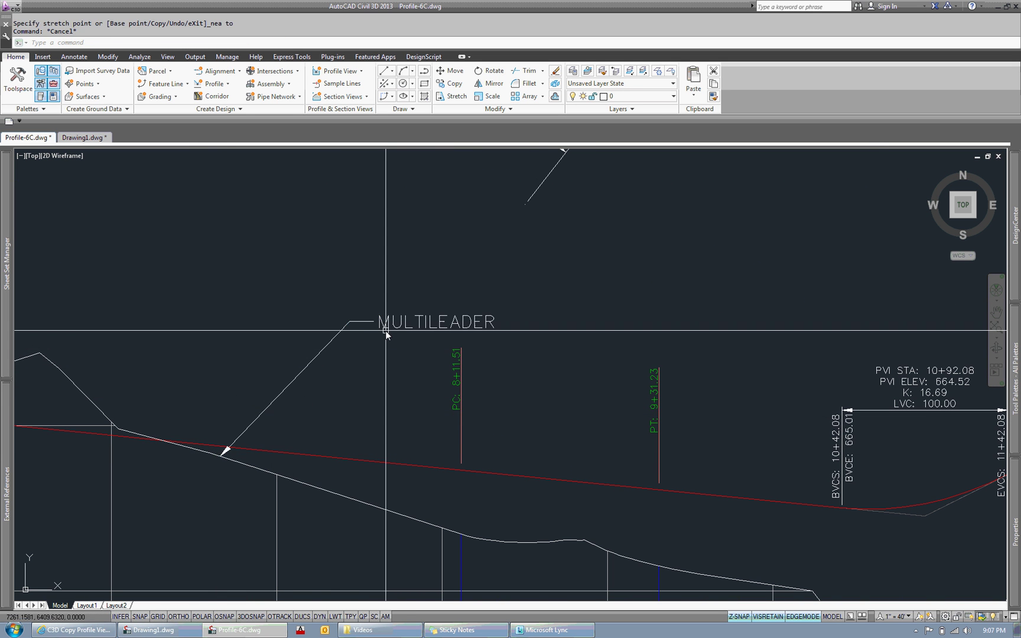
# Replace the multileader's MULTILEADER text with EXISTING SURFACE.
pyautogui.doubleClick(401, 330)
pyautogui.hotkey('ctrl', 'a')
pyautogui.write('EXISTING SURFACE')
pyautogui.click(388, 274)
pyautogui.scroll(-6, 414, 315)
pyautogui.scroll(-2, 414, 315)
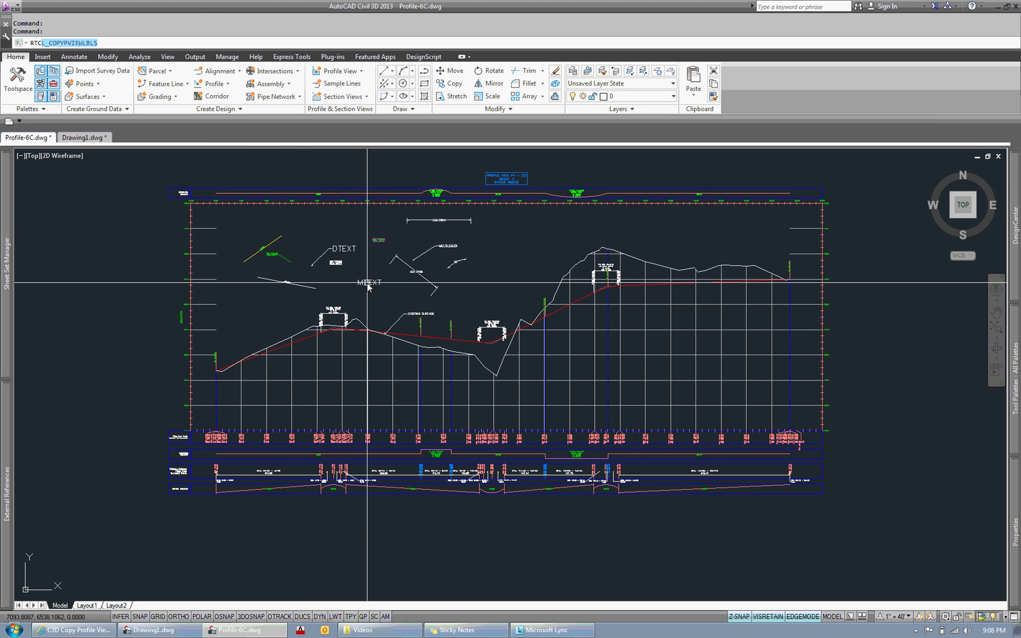
# Run RTCL_COPYPVIEWLBLS with PV - (3) as source and PV - (2) as destination.
pyautogui.press('Return')
pyautogui.click(355, 330)
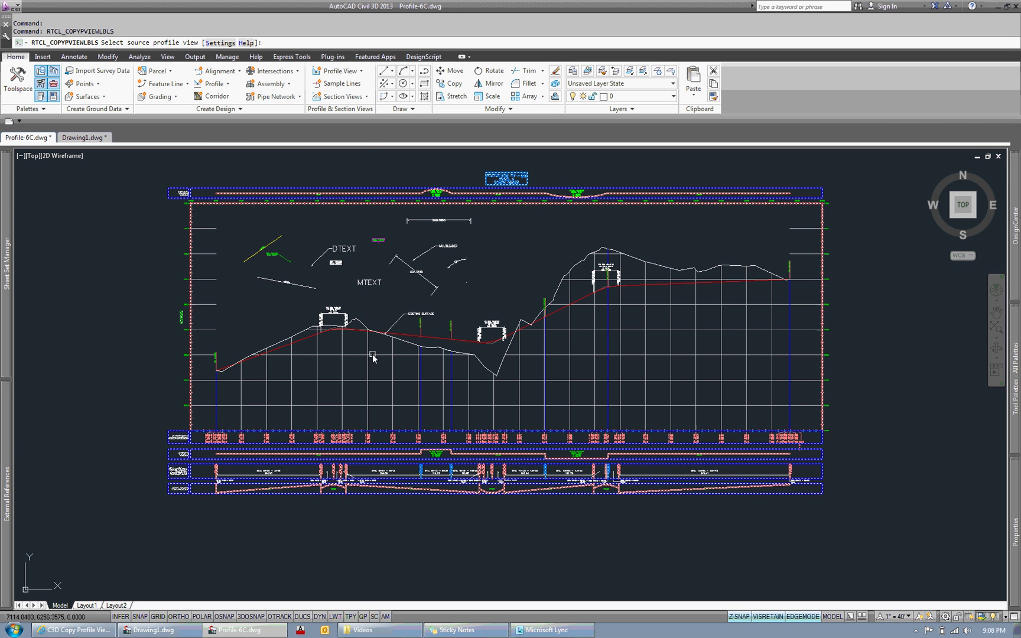
pyautogui.scroll(-3, 355, 343)
pyautogui.scroll(2, 351, 413)
pyautogui.click(347, 437)
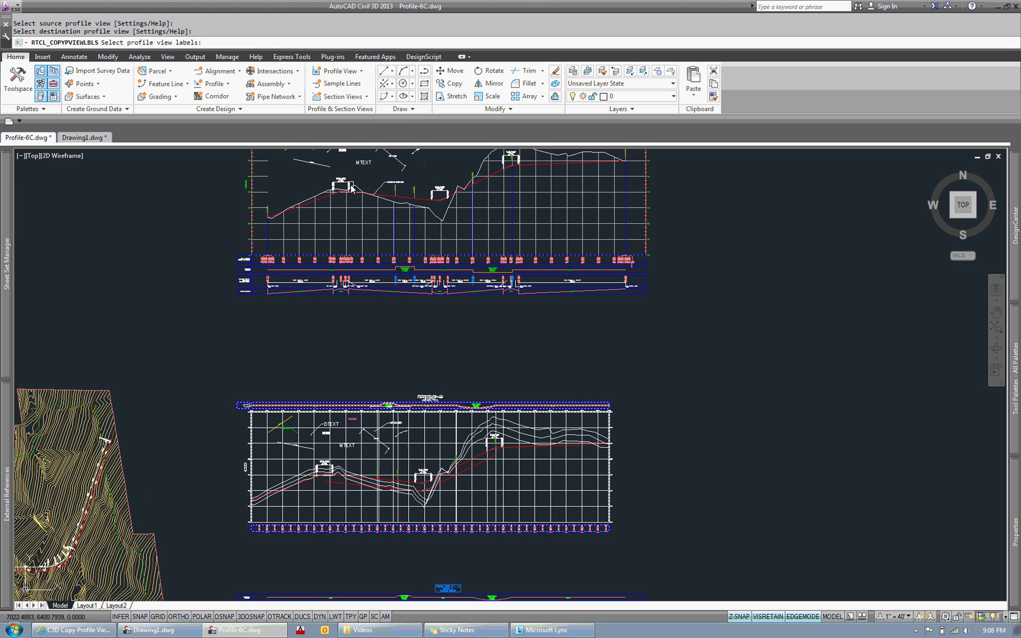
pyautogui.press('Return')
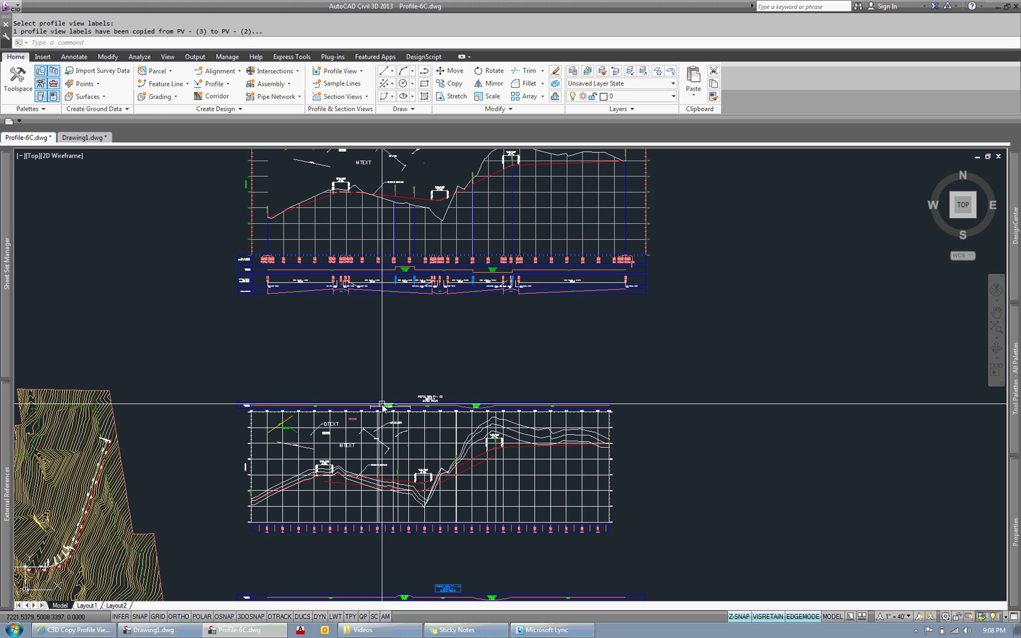
# Pan and zoom to view the copied EXISTING SURFACE leader in PV - (2).
pyautogui.scroll(5, 366, 473)
pyautogui.moveTo(371, 402); pyautogui.dragTo(304, 409, button='middle')
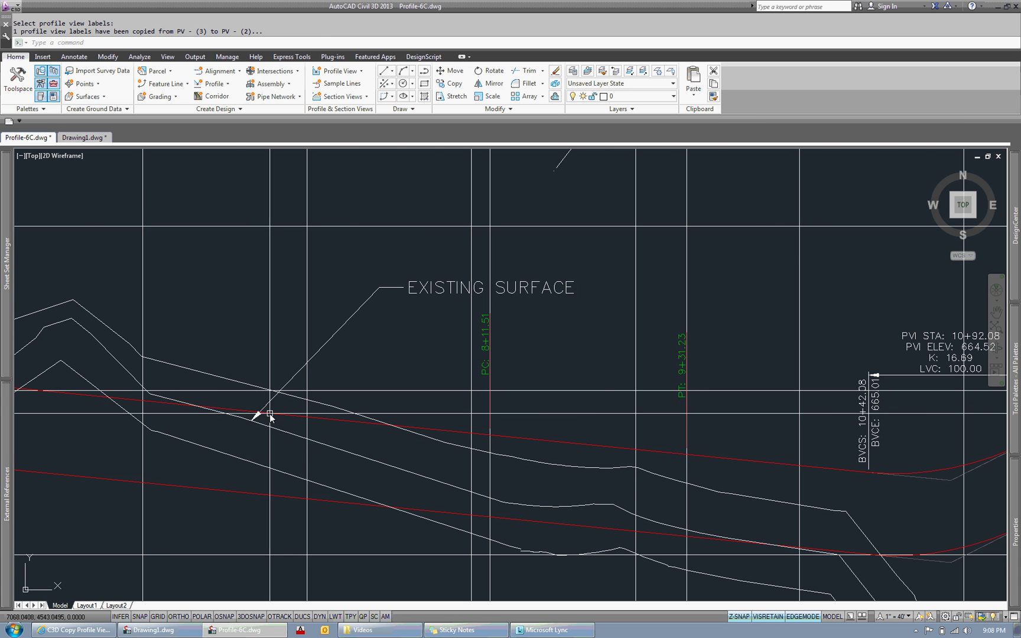
pyautogui.scroll(-4, 260, 408)
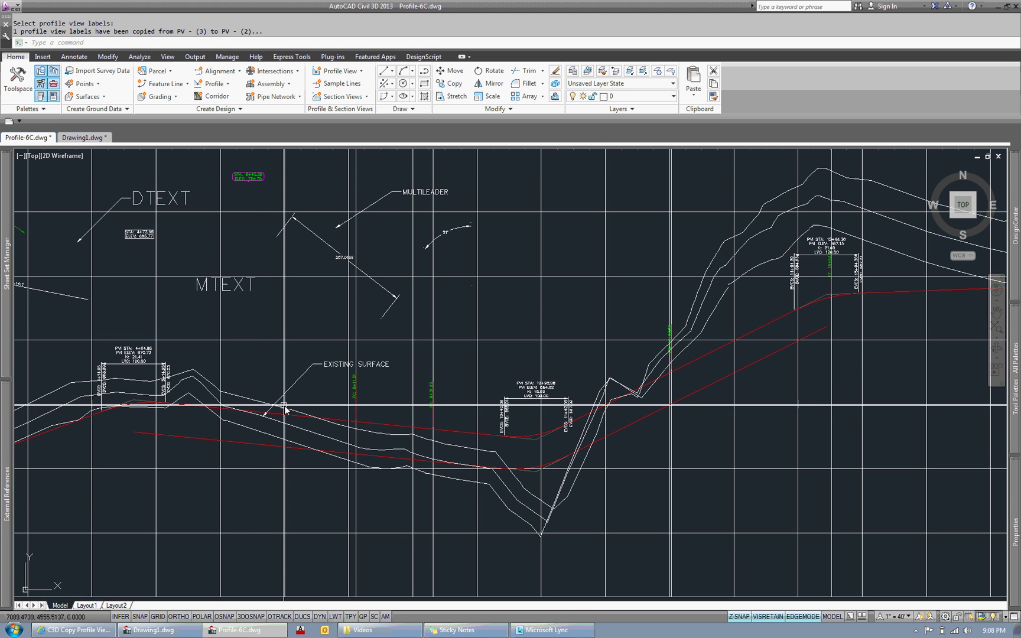
pyautogui.scroll(-3, 270, 412)
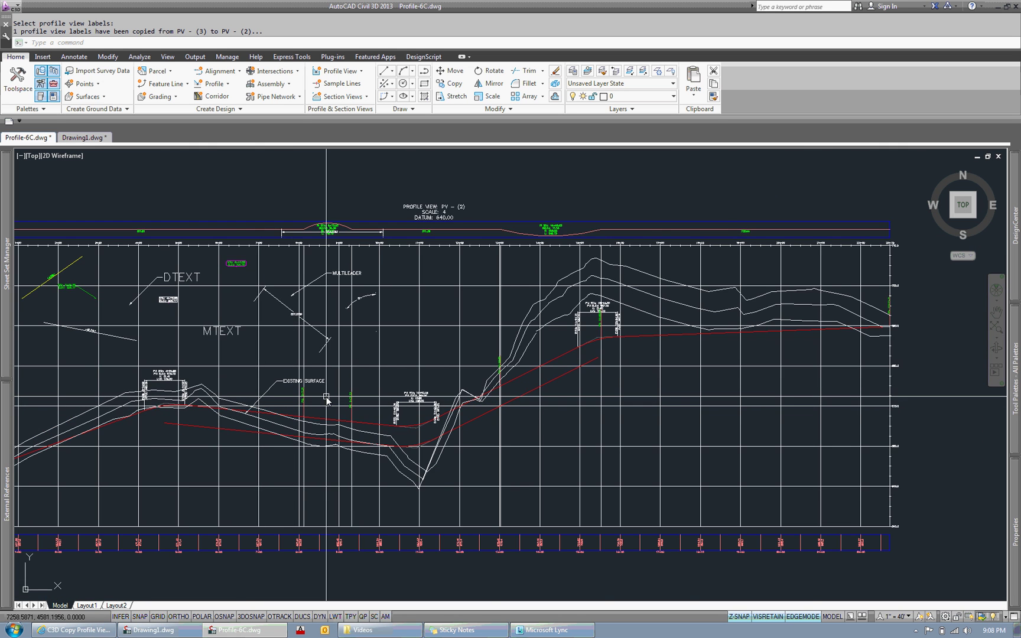
pyautogui.scroll(-5, 326, 400)
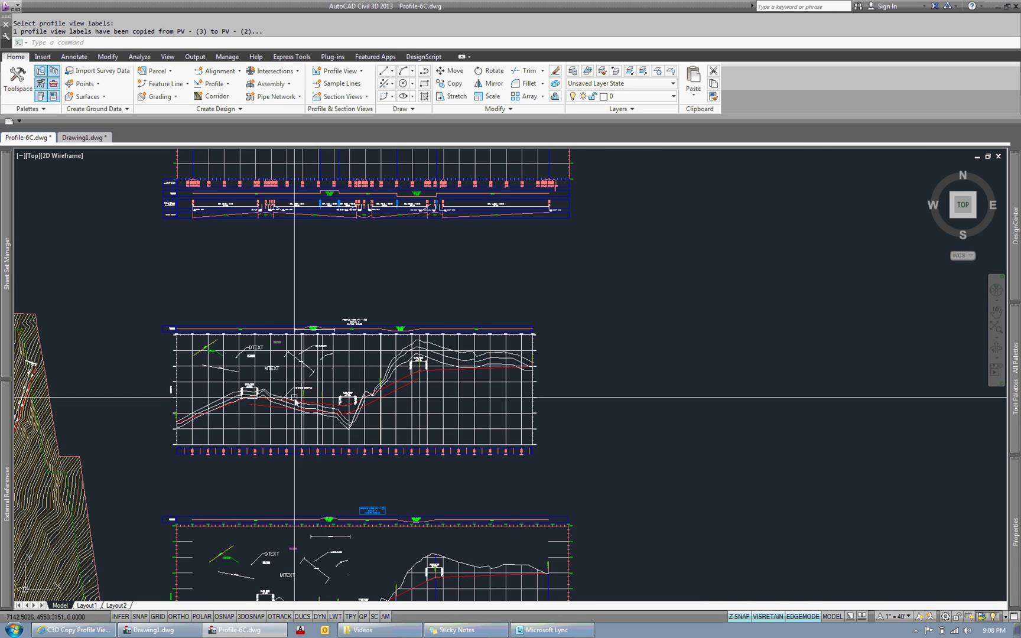
pyautogui.scroll(-3, 298, 370)
pyautogui.scroll(7, 284, 365)
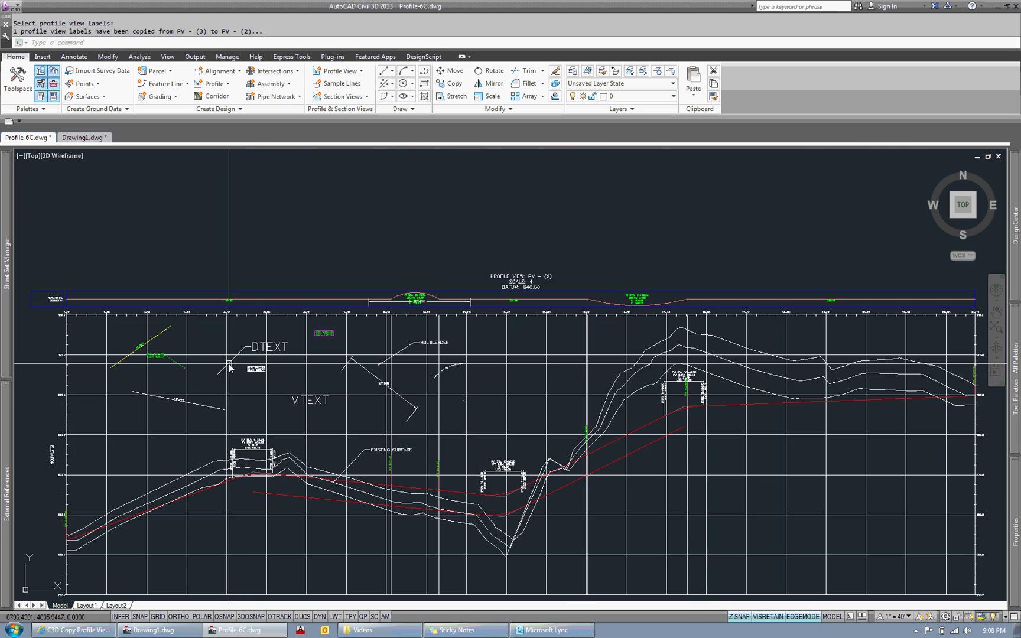
# Check the Profile View property of two station elevation labels in the upper profile view.
pyautogui.click(323, 333)
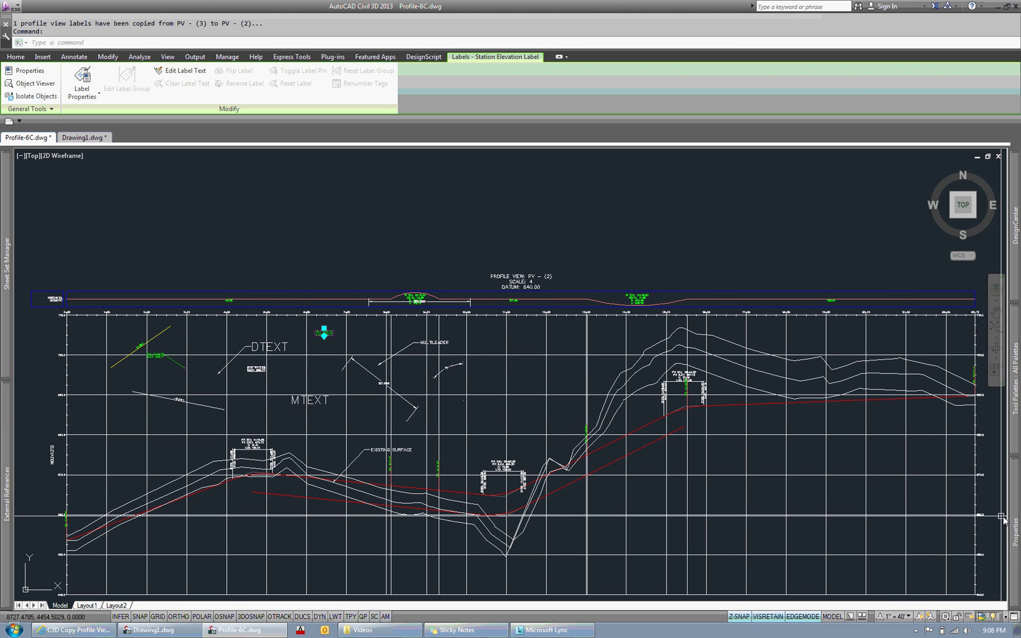
pyautogui.moveTo(1011, 523)
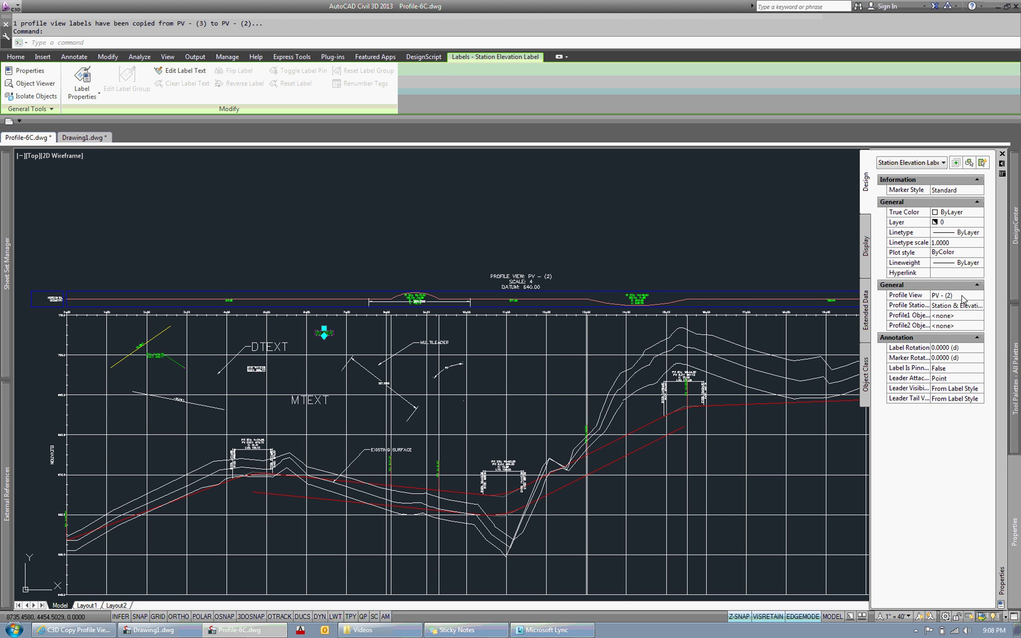
pyautogui.press('Escape')
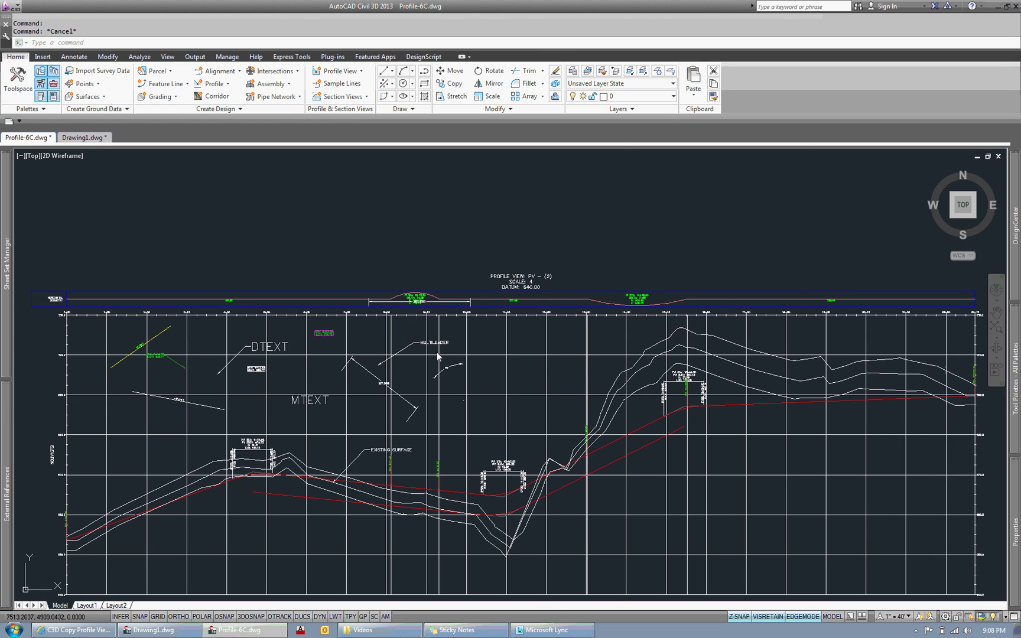
pyautogui.scroll(-5, 419, 163)
pyautogui.scroll(4, 420, 287)
pyautogui.click(418, 277)
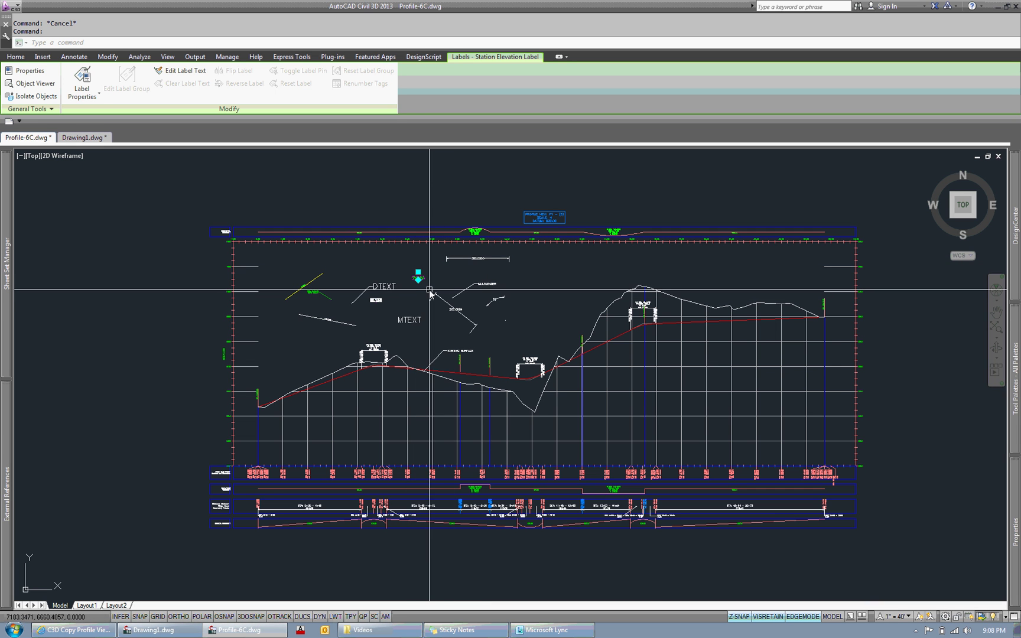
pyautogui.scroll(-3, 433, 354)
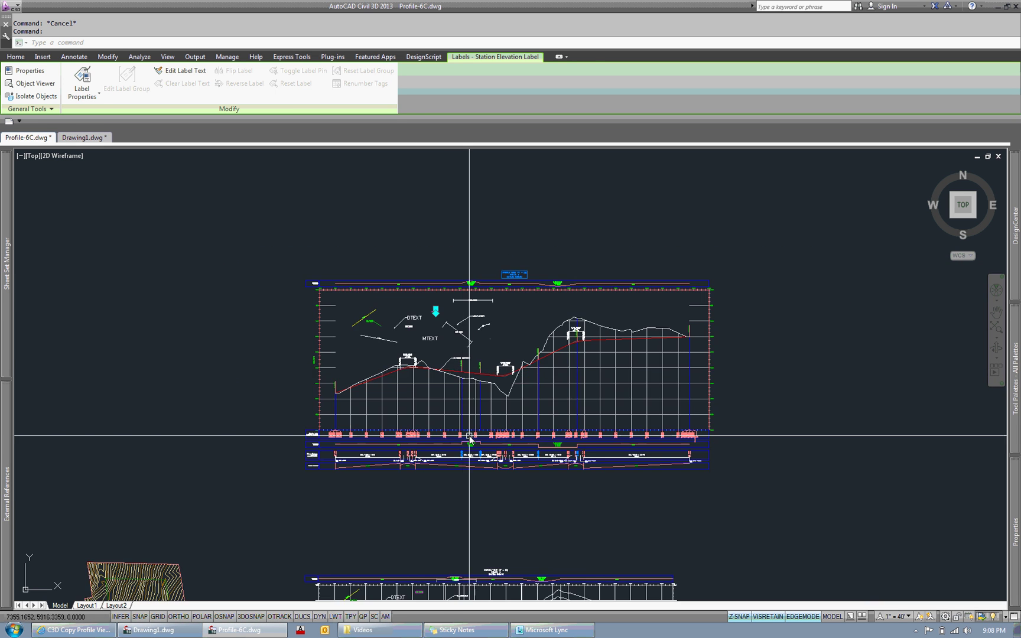
pyautogui.moveTo(458, 392)
pyautogui.mouseDown(button='middle')
pyautogui.moveTo(457, 321)
pyautogui.moveTo(460, 459)
pyautogui.moveTo(411, 412)
pyautogui.mouseUp(button='middle')
pyautogui.press('Escape')
# Check the Profile View property of the station elevation label in the lower profile view.
pyautogui.click(411, 413)
pyautogui.moveTo(1011, 475)
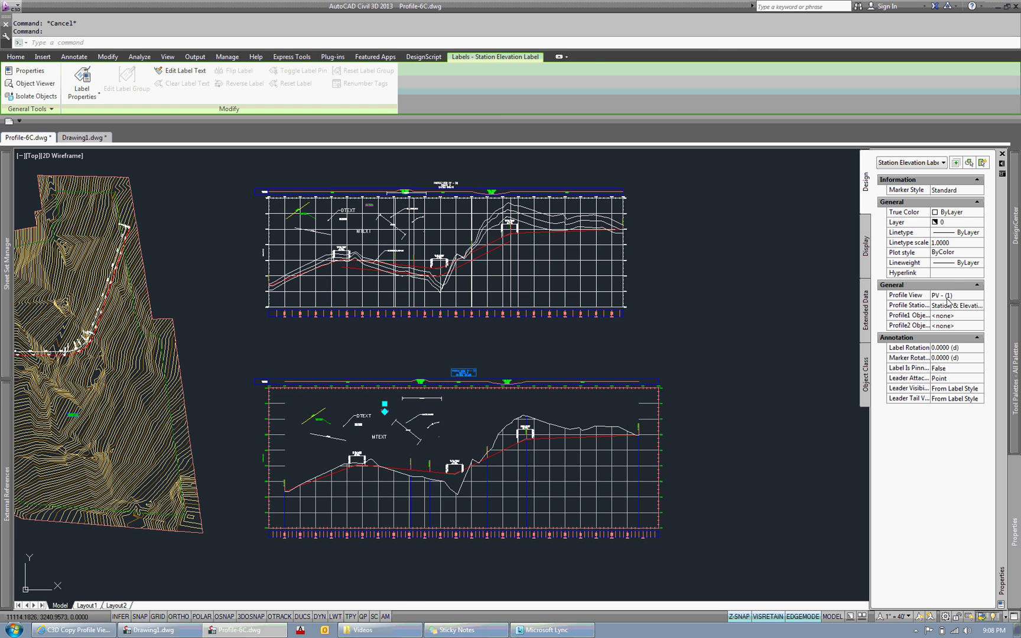
pyautogui.press('Escape')
pyautogui.moveTo(558, 346); pyautogui.dragTo(567, 402, button='middle')
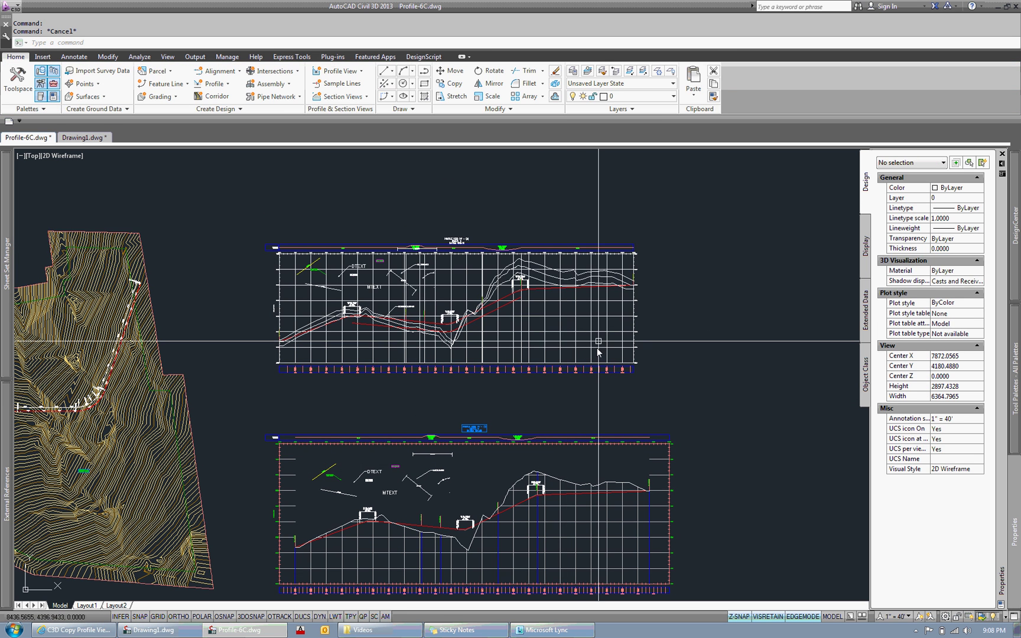
pyautogui.scroll(-4, 593, 378)
pyautogui.scroll(4, 489, 345)
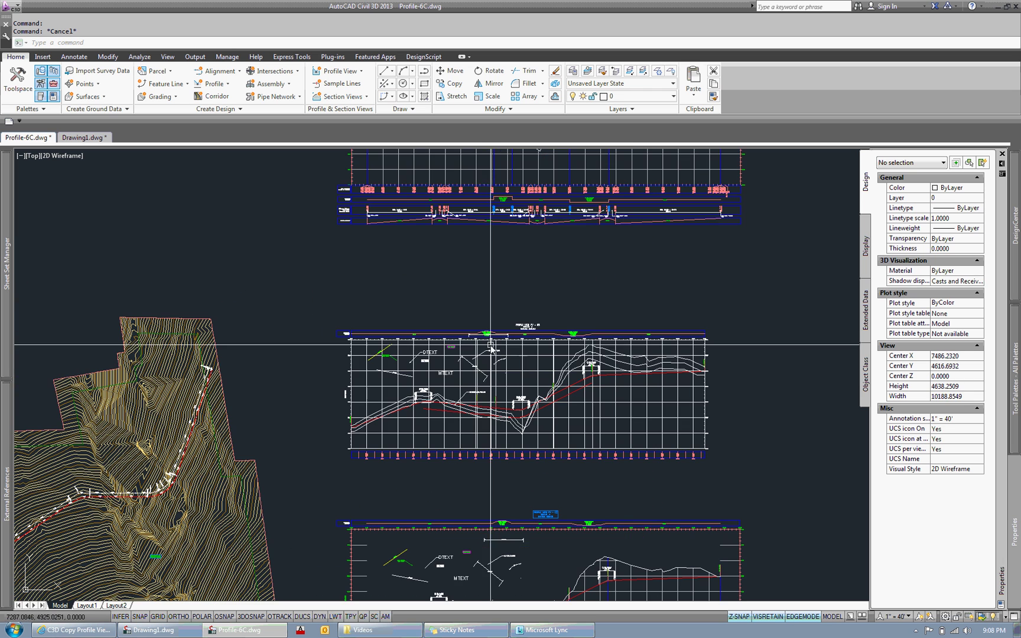
# Copy the station elevation label with CO to a spot below the station ruler.
pyautogui.write('CO')
pyautogui.press('Return')
pyautogui.scroll(3, 450, 287)
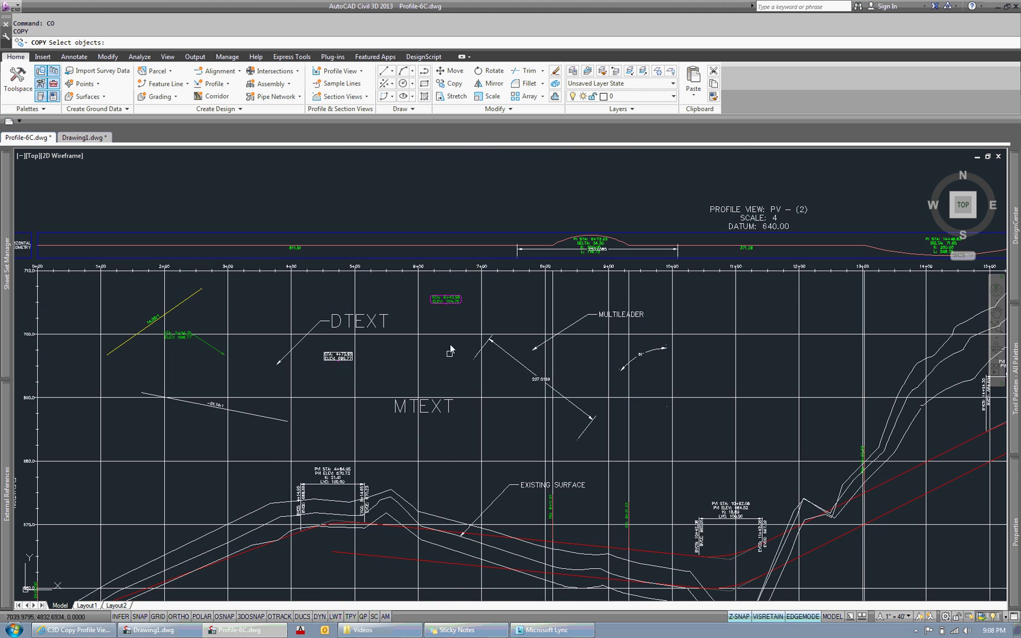
pyautogui.click(450, 287)
pyautogui.press('Return')
pyautogui.click(449, 300)
pyautogui.scroll(-4, 450, 300)
pyautogui.scroll(2, 458, 337)
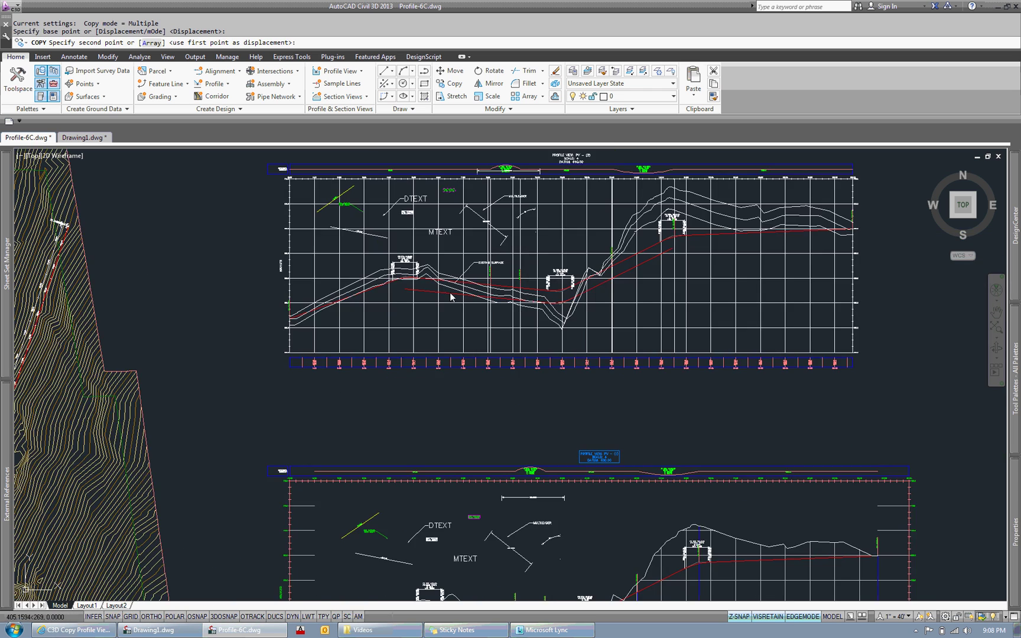
pyautogui.scroll(5, 496, 514)
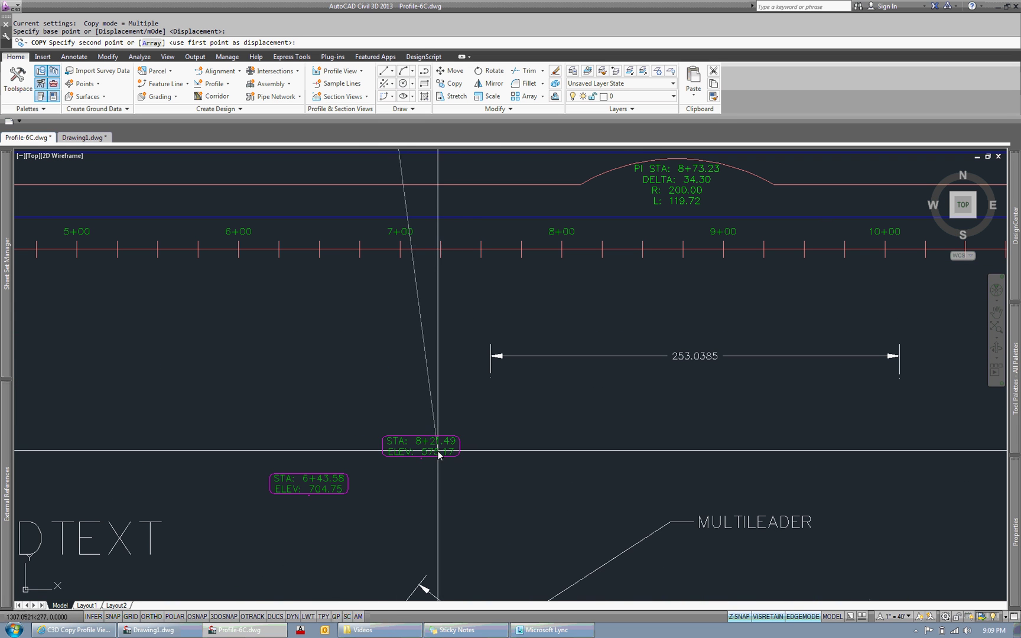
pyautogui.click(421, 449)
pyautogui.press('Escape')
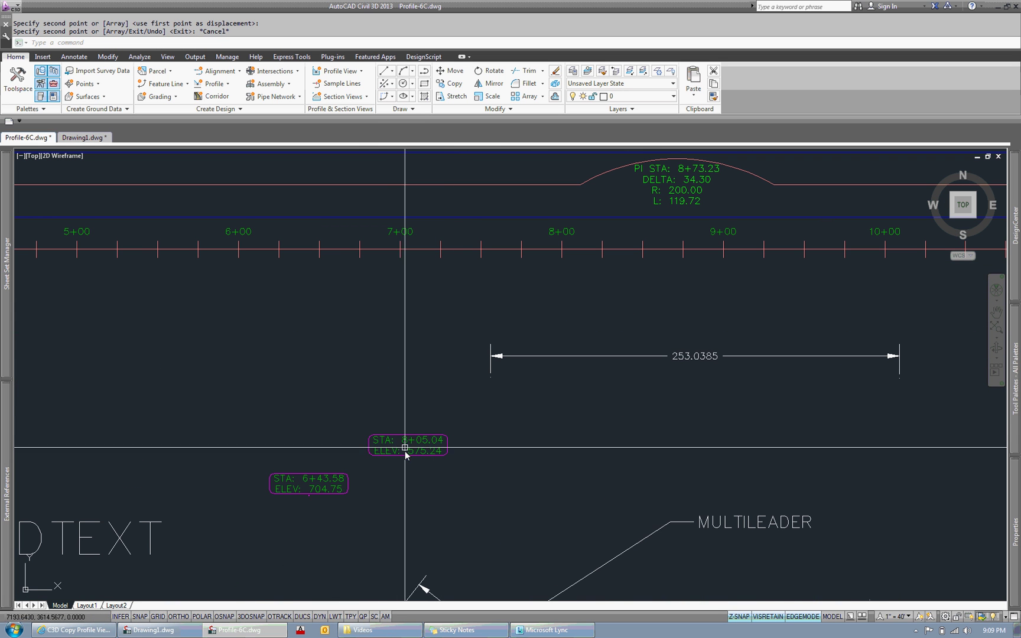
# Move the copied label to just below the 7+00 tick.
pyautogui.write('m')
pyautogui.press('Return')
pyautogui.click(415, 450)
pyautogui.press('Return')
pyautogui.click(417, 456)
pyautogui.click(408, 288)
# Select the moved label (STA 8+00.11, ELEV 585.66) to check it and frame both profiles.
pyautogui.scroll(4, 424, 271)
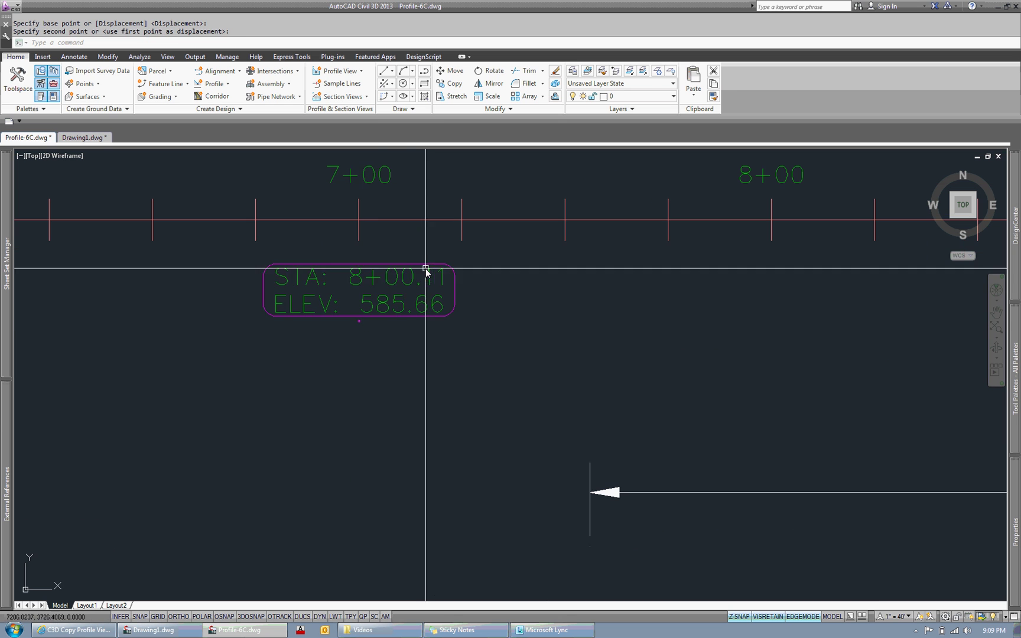
pyautogui.click(360, 325)
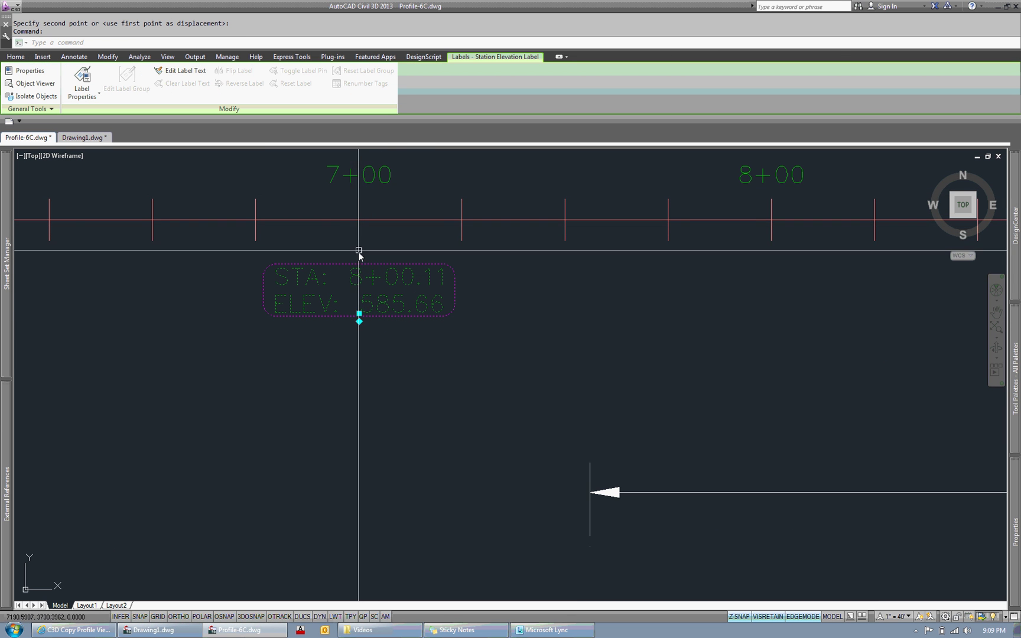
pyautogui.scroll(-12, 361, 255)
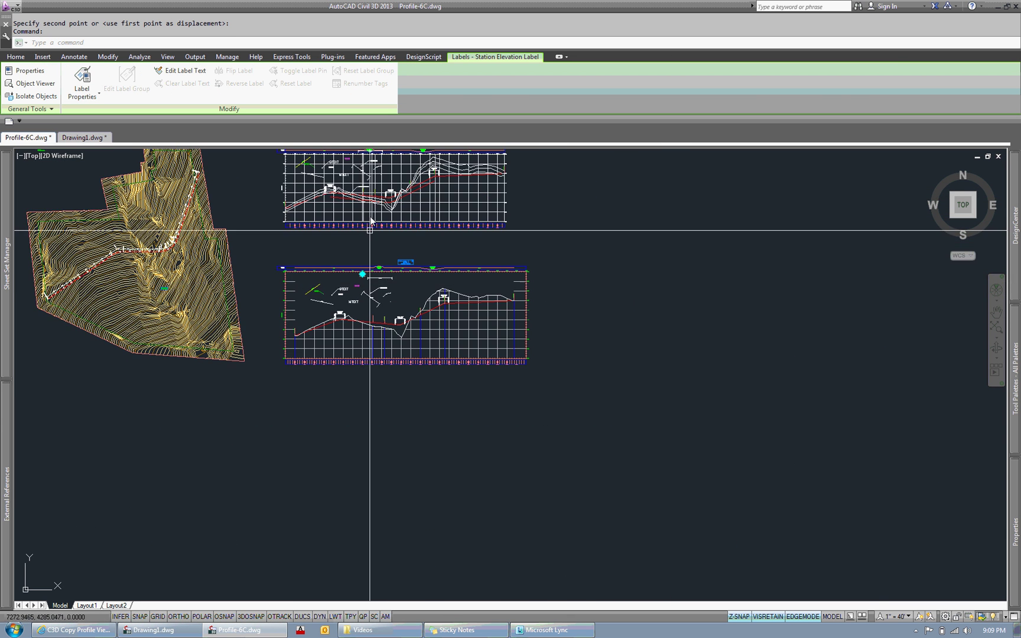
pyautogui.moveTo(371, 224); pyautogui.dragTo(371, 301, button='middle')
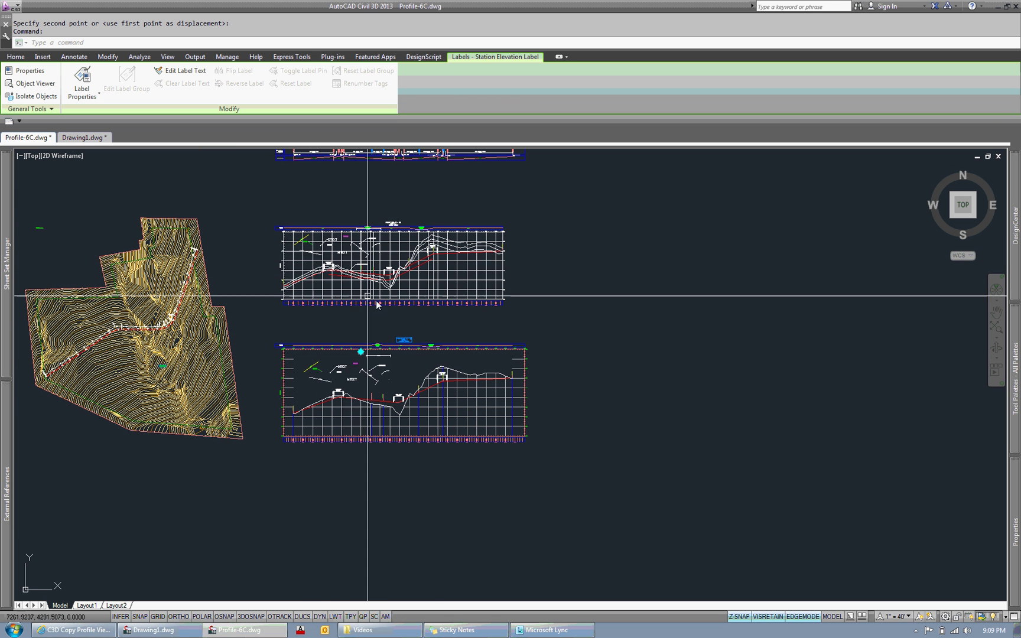
# Delete the extra station elevation label, then run RTCL_COPYPVIEWLBLS and apply its default Settings.
pyautogui.press('Delete')
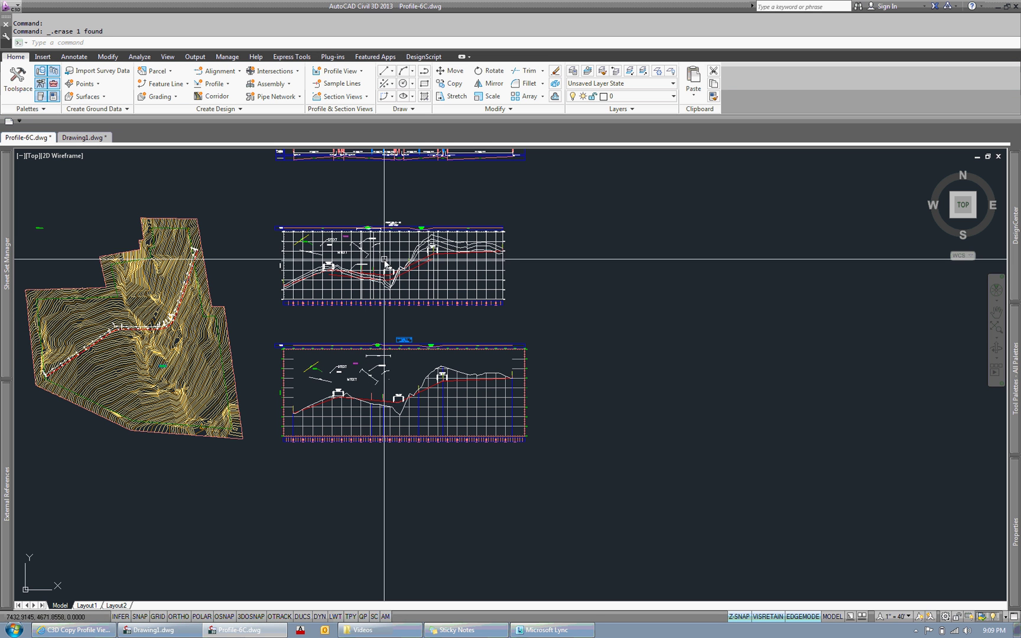
pyautogui.moveTo(355, 321)
pyautogui.mouseDown(button='middle')
pyautogui.moveTo(358, 375)
pyautogui.moveTo(394, 362)
pyautogui.moveTo(444, 368)
pyautogui.mouseUp(button='middle')
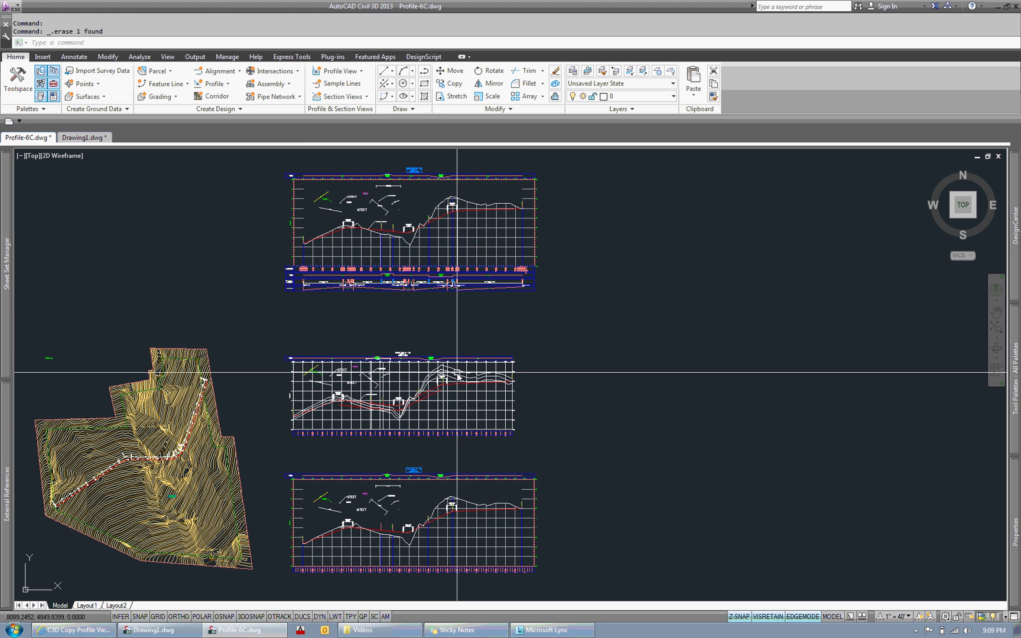
pyautogui.write('RTCL')
pyautogui.press('Return')
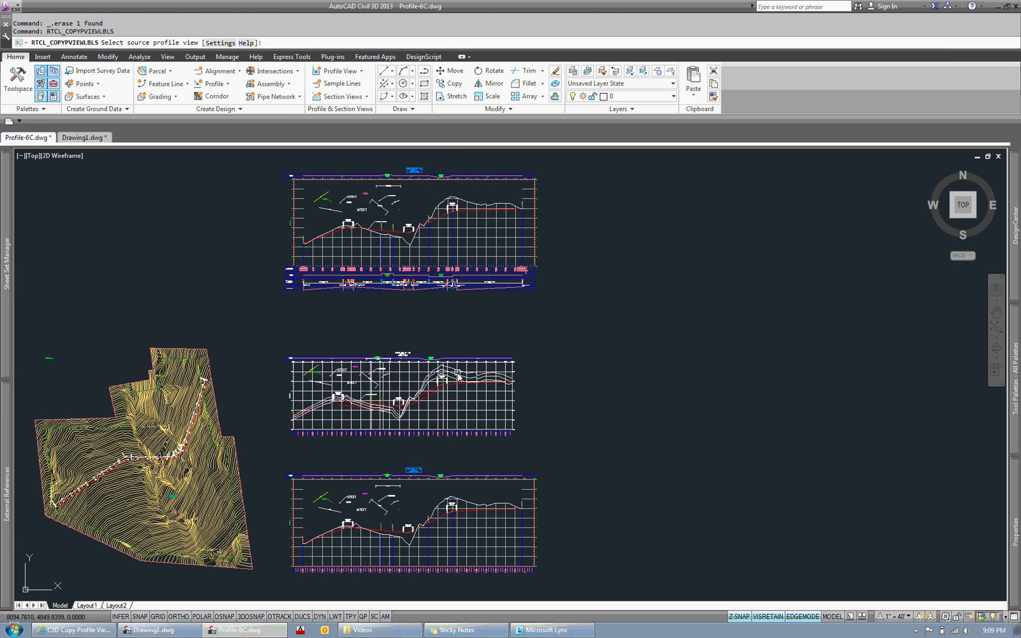
pyautogui.click(228, 47)
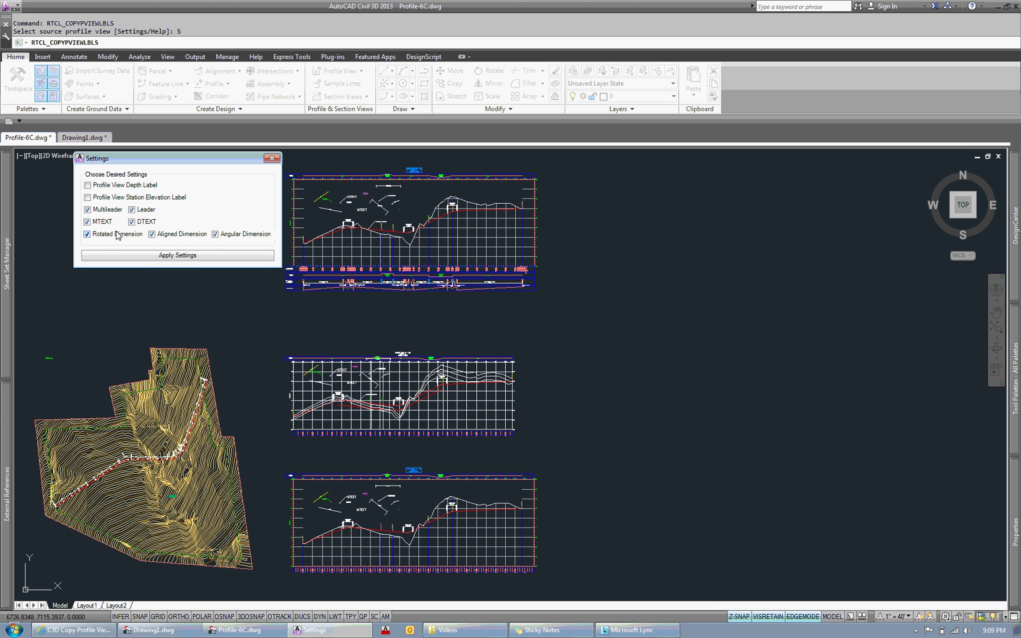
pyautogui.click(178, 255)
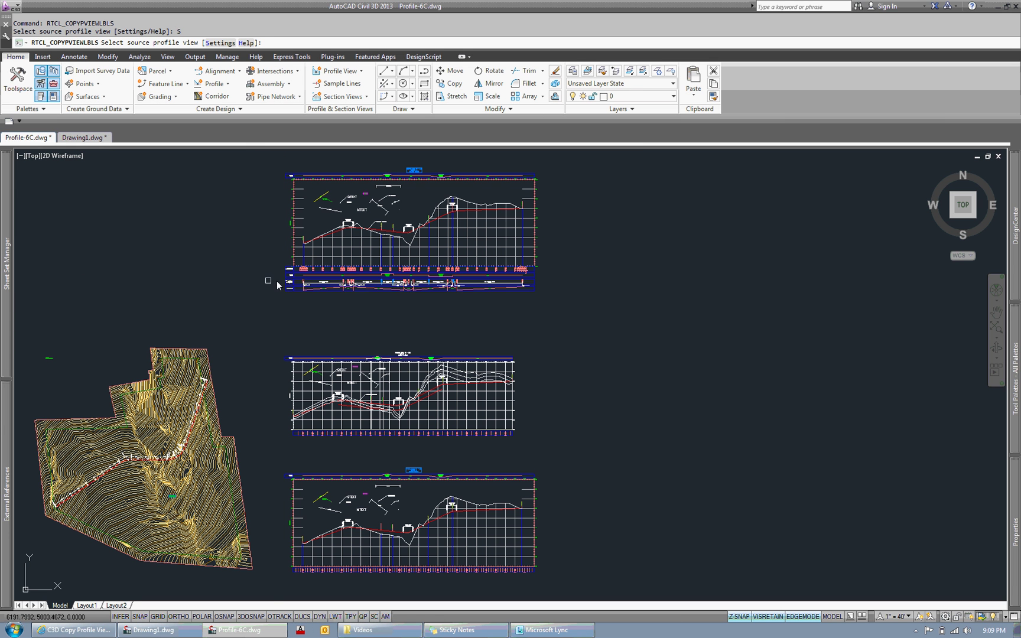
# Restart the copy command and set its filter to only Depth and Station Elevation labels.
pyautogui.press('Escape')
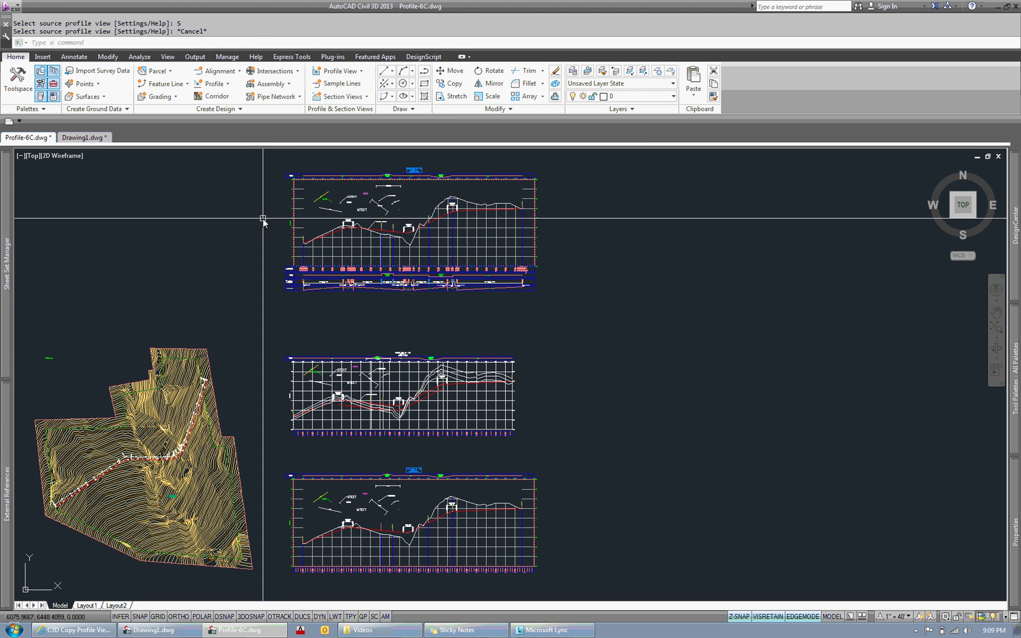
pyautogui.press('Return')
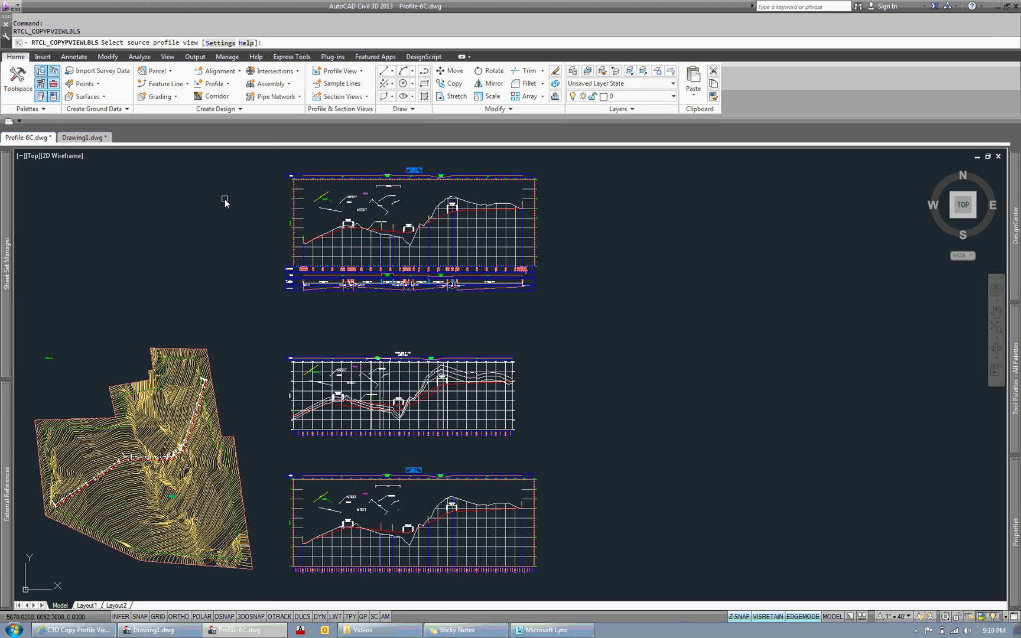
pyautogui.press('Return')
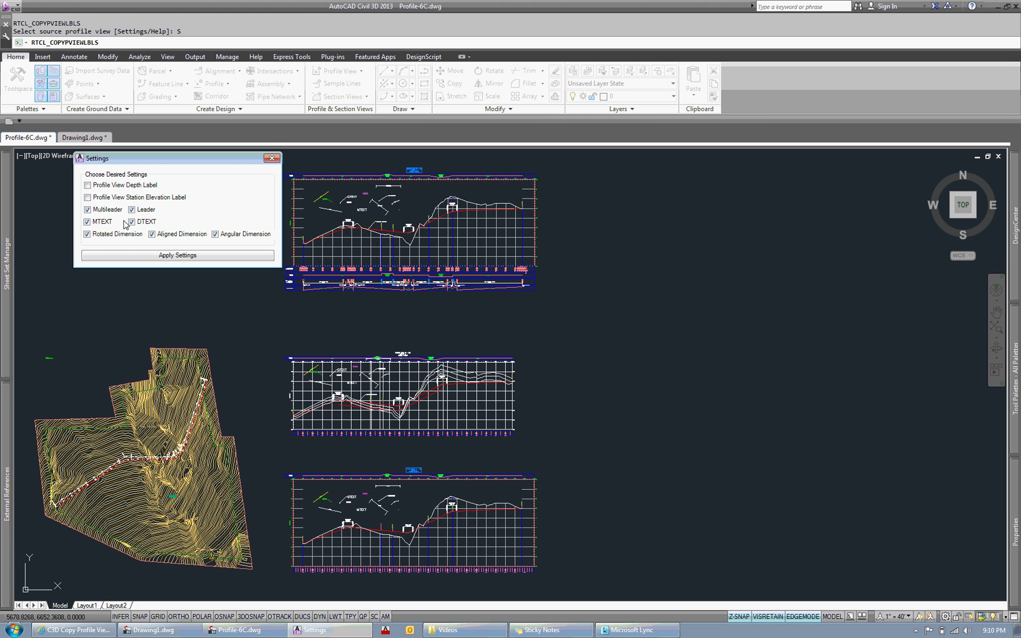
pyautogui.click(103, 221)
pyautogui.click(145, 222)
pyautogui.click(145, 210)
pyautogui.click(95, 197)
pyautogui.click(90, 185)
pyautogui.click(142, 235)
pyautogui.click(223, 233)
pyautogui.click(184, 260)
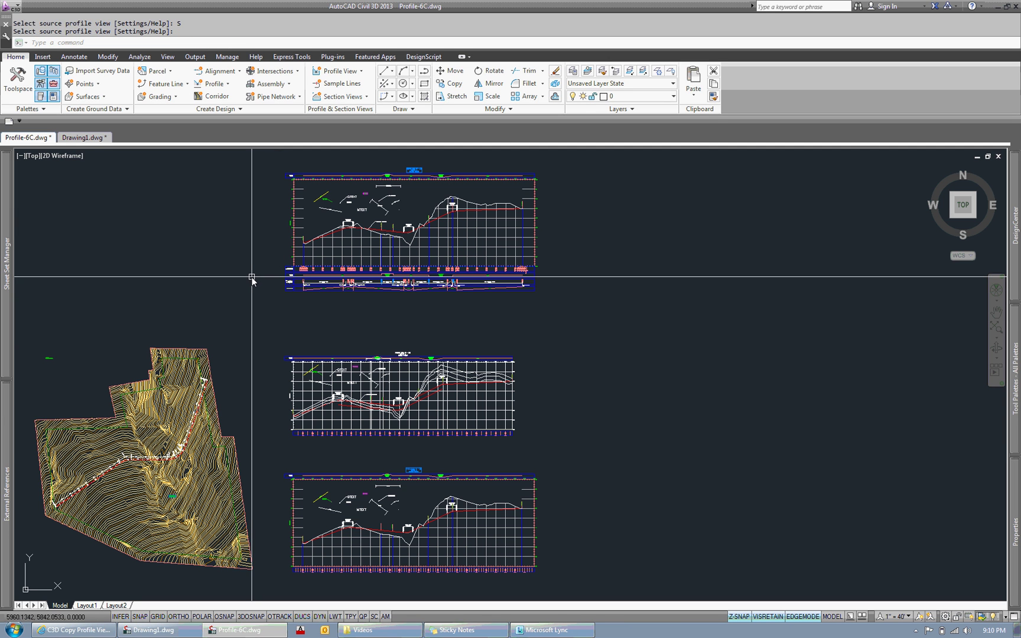
# Reopen Settings to verify the depth and station elevation filter, then close it.
pyautogui.write('S')
pyautogui.press('Return')
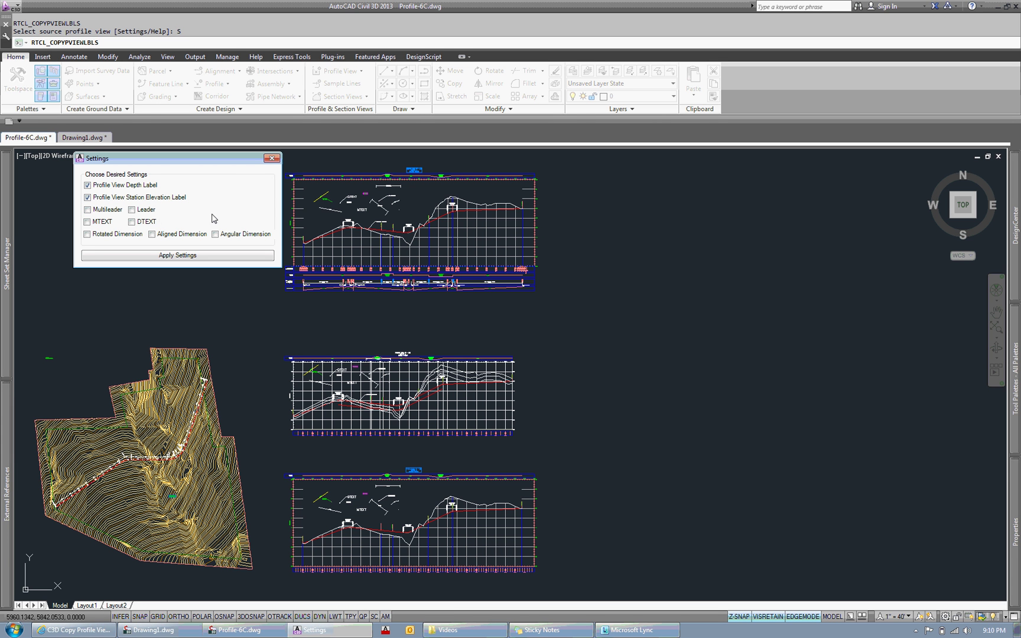
pyautogui.click(272, 158)
# Window-select and delete the 12 labels in the bottom profile view.
pyautogui.press('Escape')
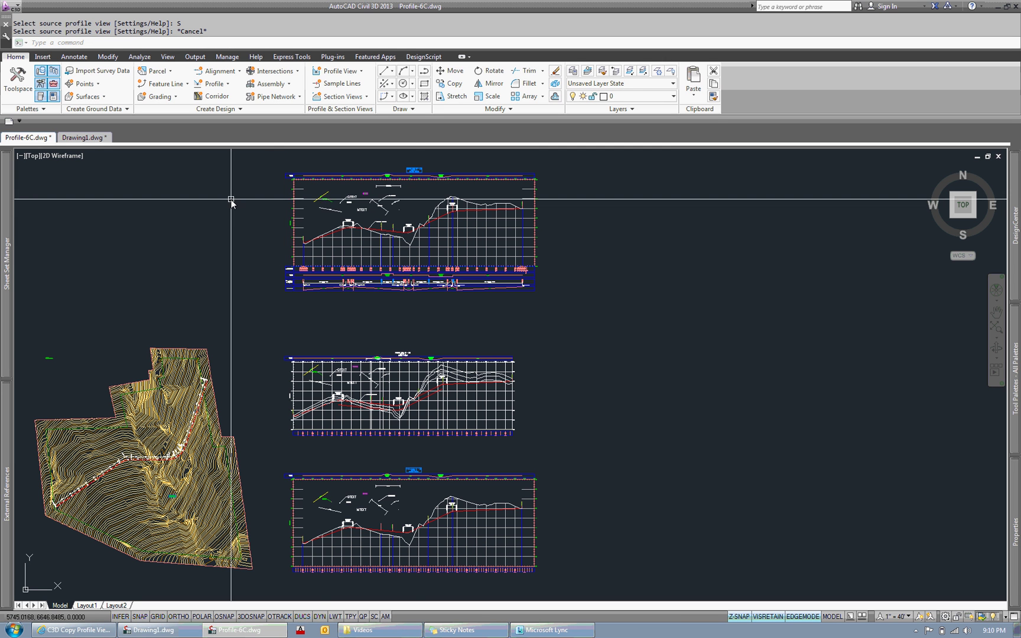
pyautogui.click(276, 469)
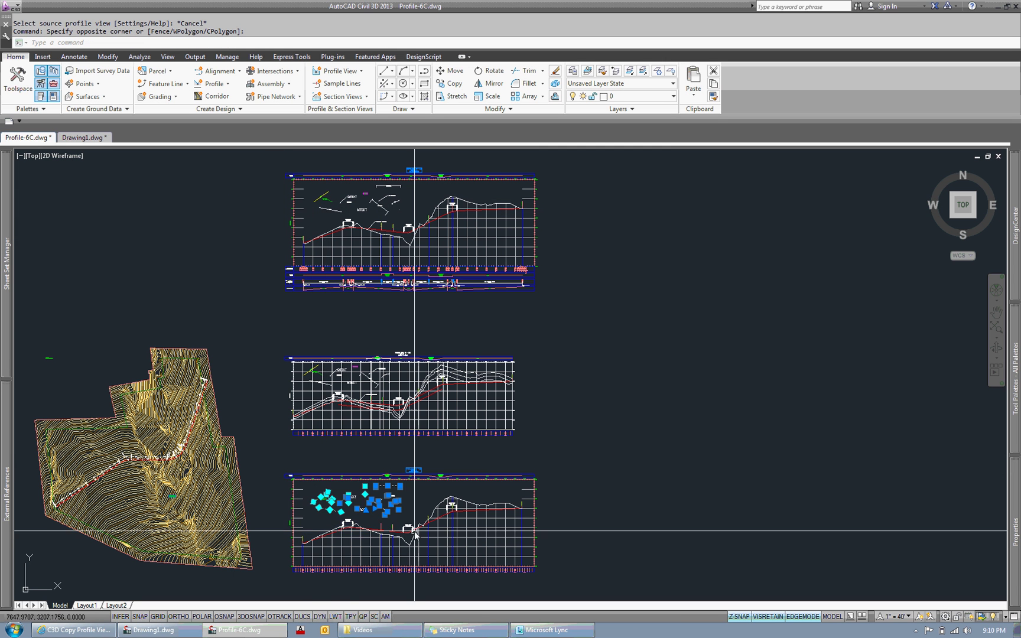
pyautogui.click(411, 530)
pyautogui.press('Delete')
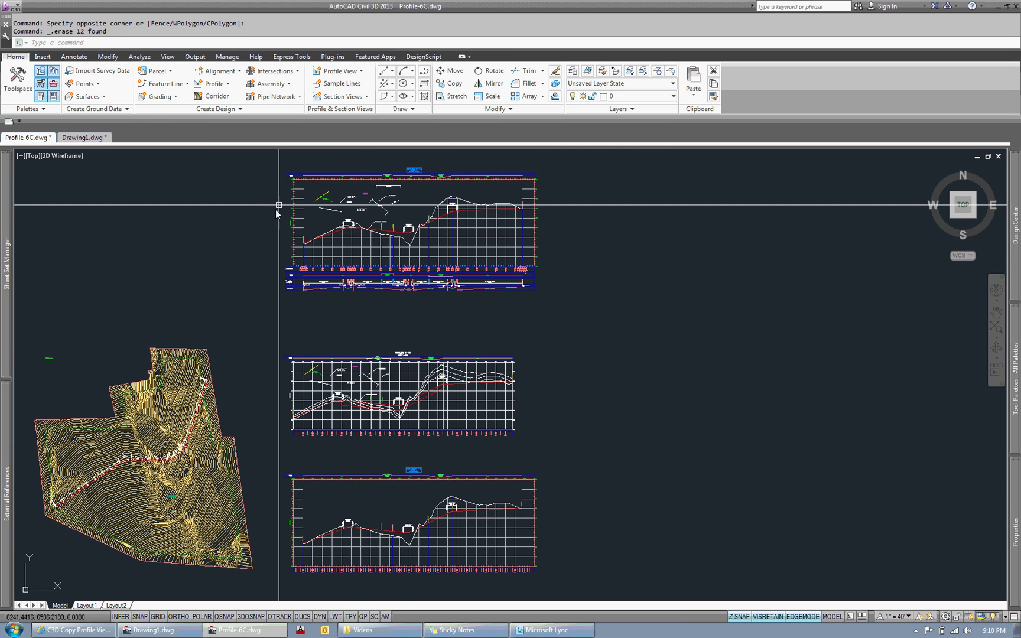
# Run RTCL_COPYPVIEWLBLS and apply the depth and station elevation filter settings.
pyautogui.write('RTC')
pyautogui.press('Return')
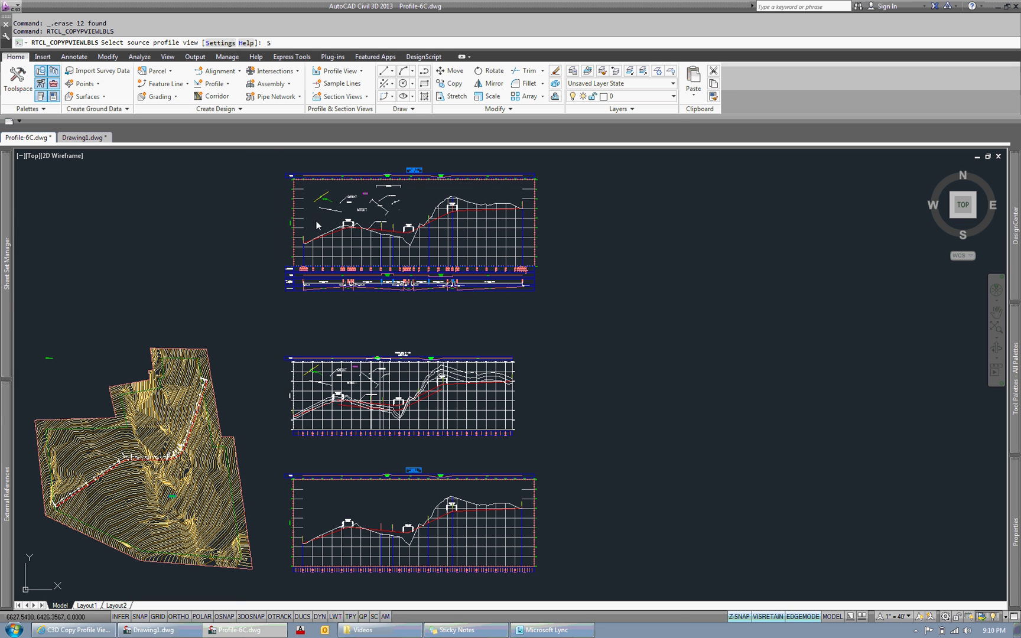
pyautogui.write('S')
pyautogui.press('Return')
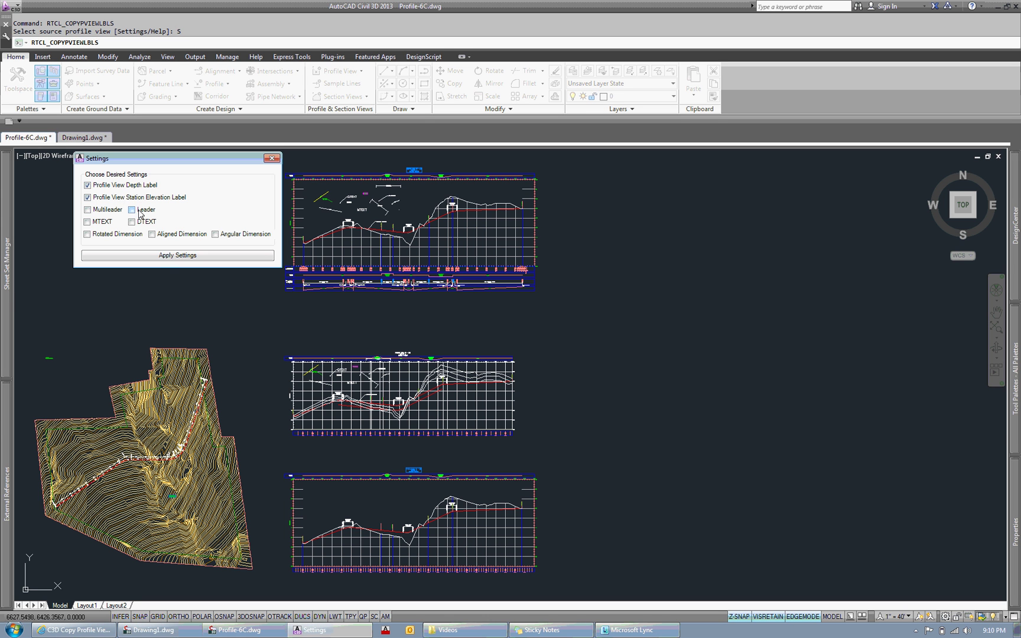
pyautogui.click(178, 258)
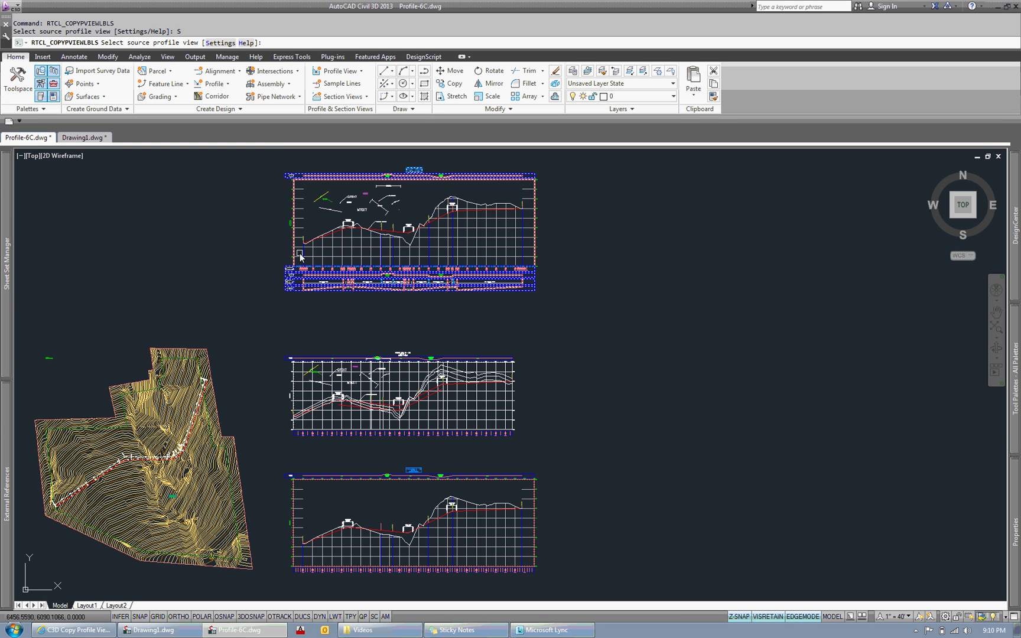
# Pick the source and destination profile views and window-select the top view's labels to copy.
pyautogui.click(335, 250)
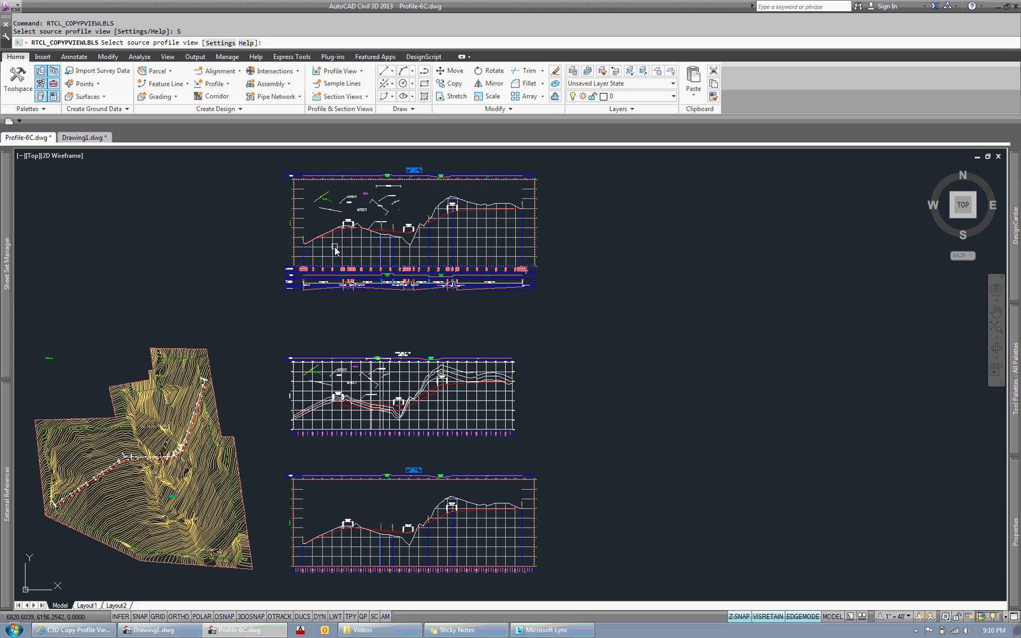
pyautogui.click(338, 539)
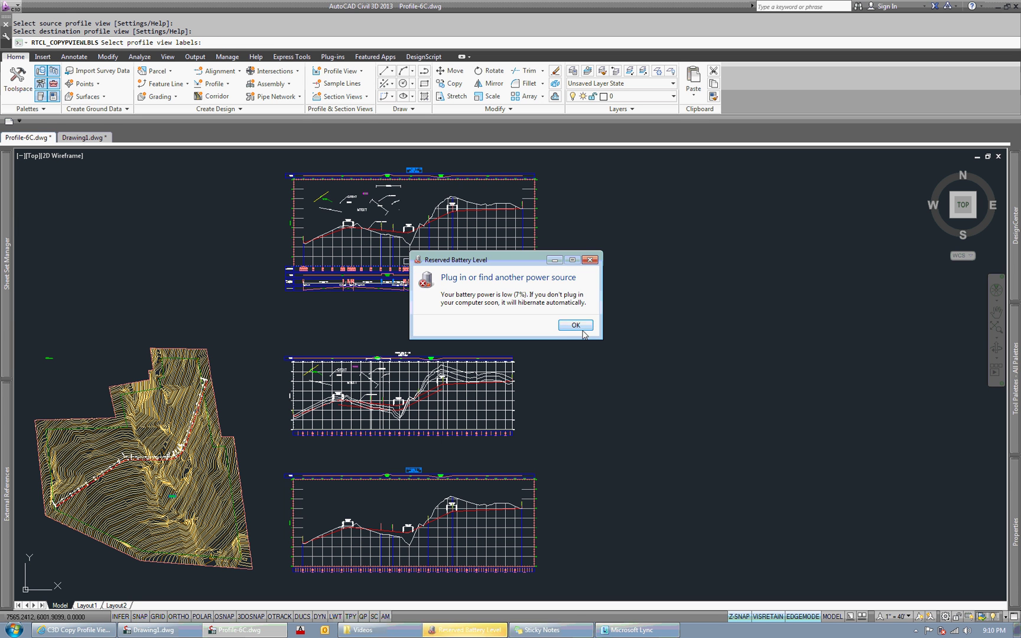
pyautogui.click(568, 323)
pyautogui.click(272, 160)
pyautogui.click(527, 317)
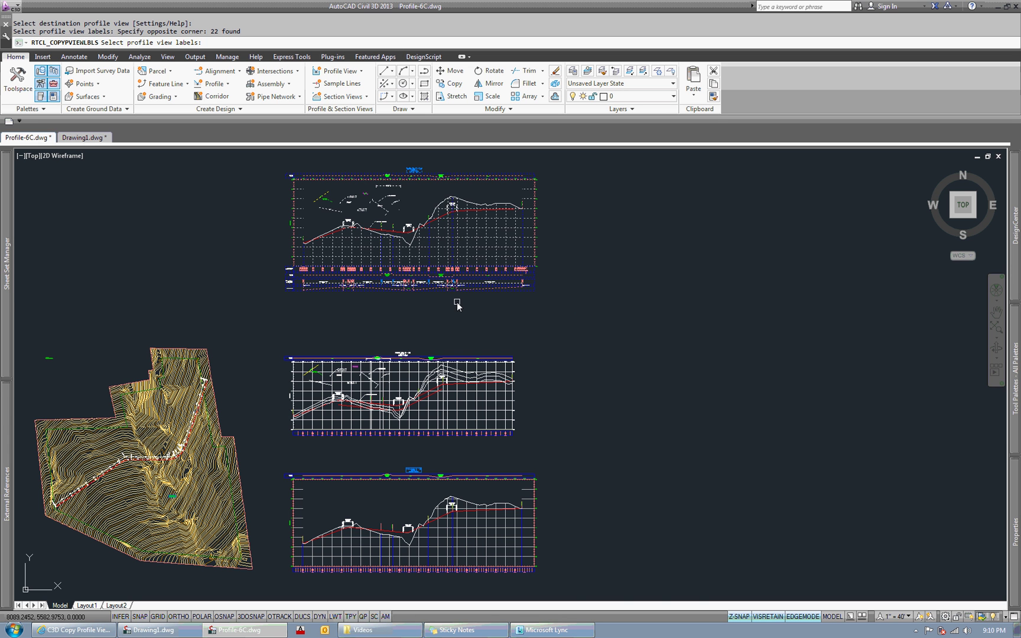
pyautogui.press('Return')
# Zoom in to inspect the five copied labels in PV - (1), then rerun RTCL_COPYPVIEWLBLS.
pyautogui.scroll(6, 349, 508)
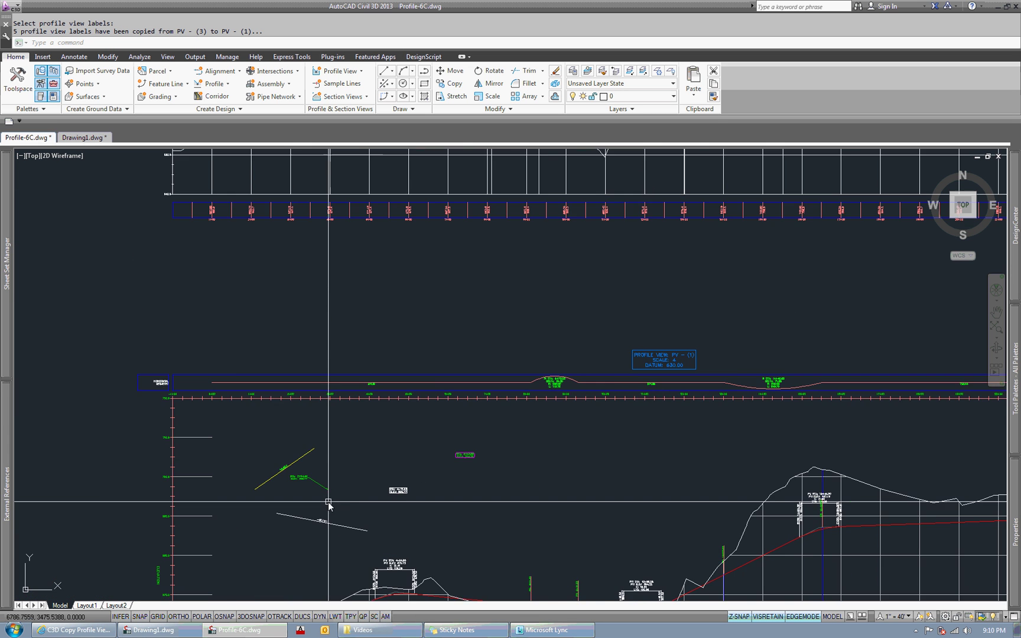
pyautogui.scroll(4, 353, 505)
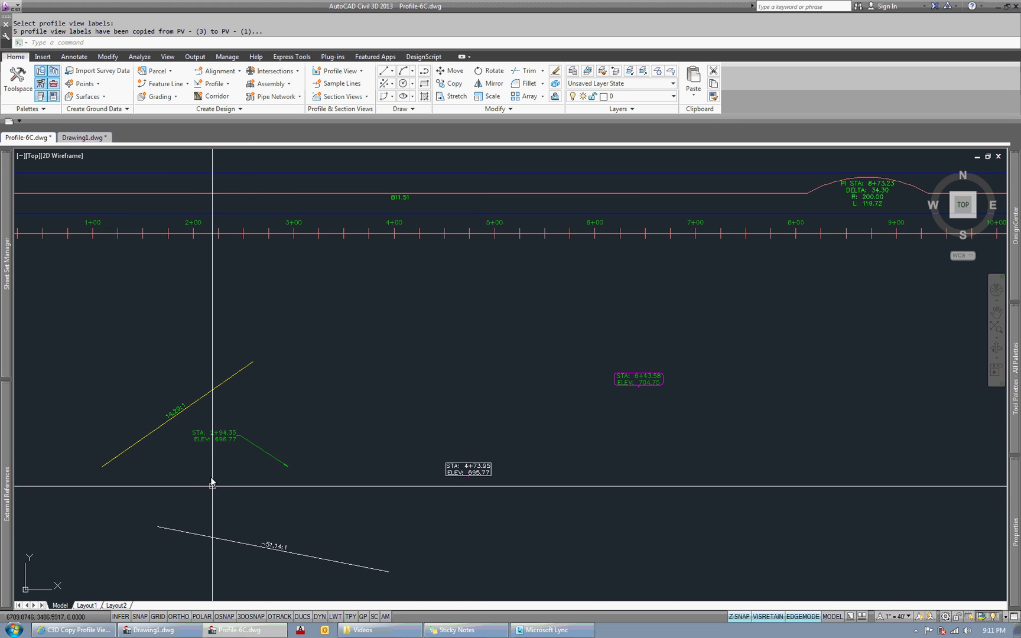
pyautogui.scroll(-2, 251, 410)
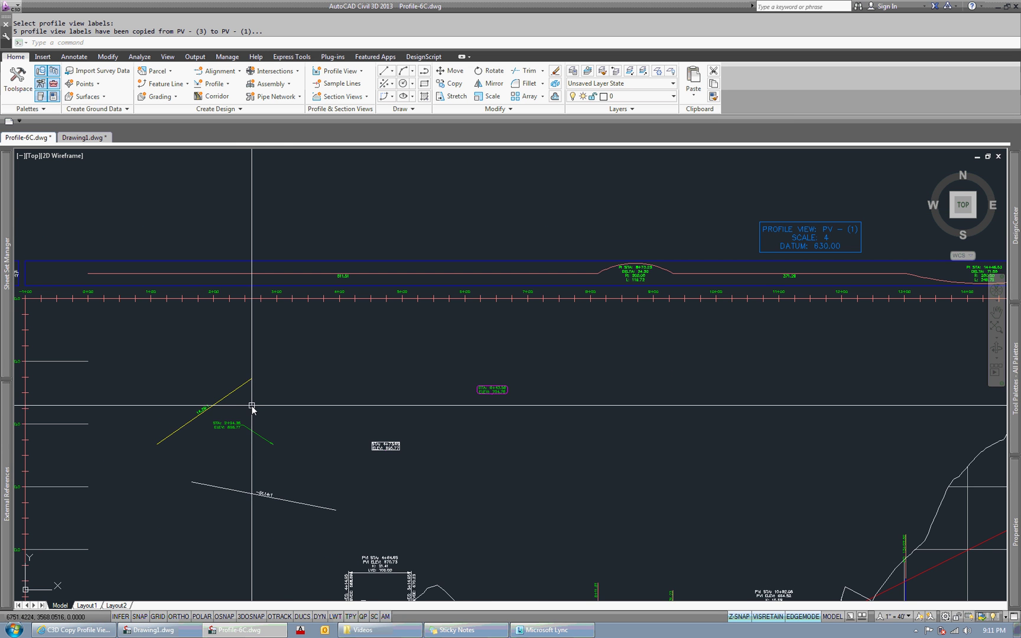
pyautogui.scroll(-6, 318, 369)
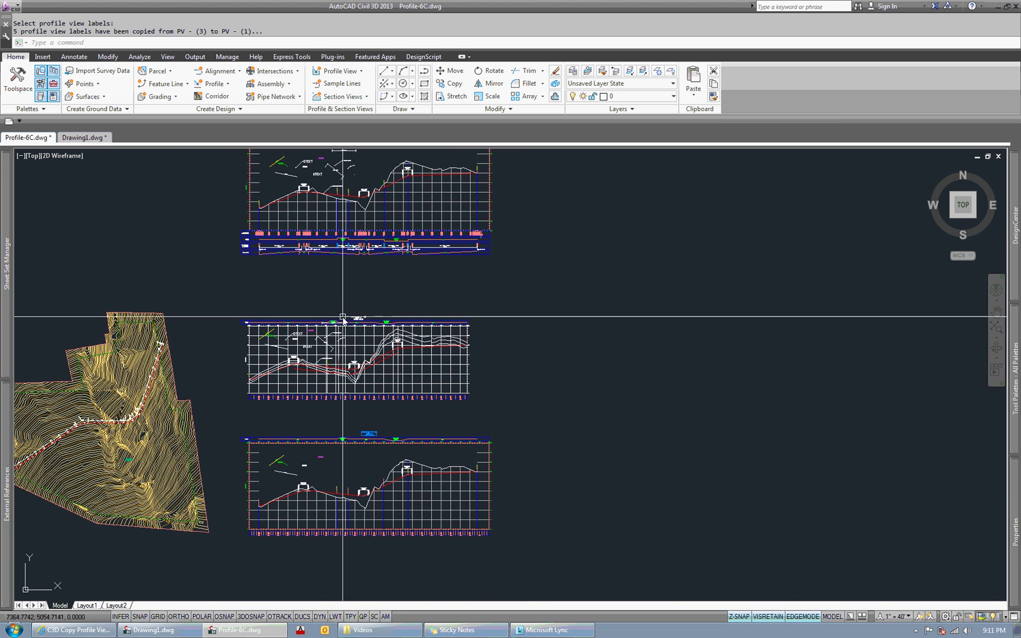
pyautogui.moveTo(343, 338); pyautogui.dragTo(356, 449, button='middle')
pyautogui.write('RTCL_COPYPVIEWLBLS')
pyautogui.press('Return')
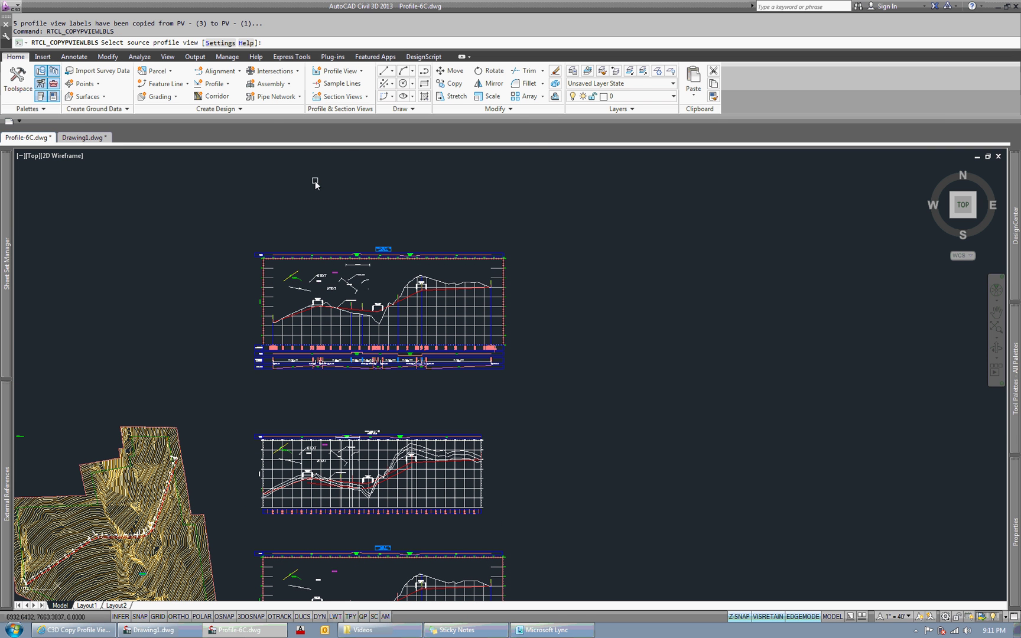
# Enter H at the source prompt to show the Copy Profile View Labels help with supported label types.
pyautogui.write('H')
pyautogui.press('Return')
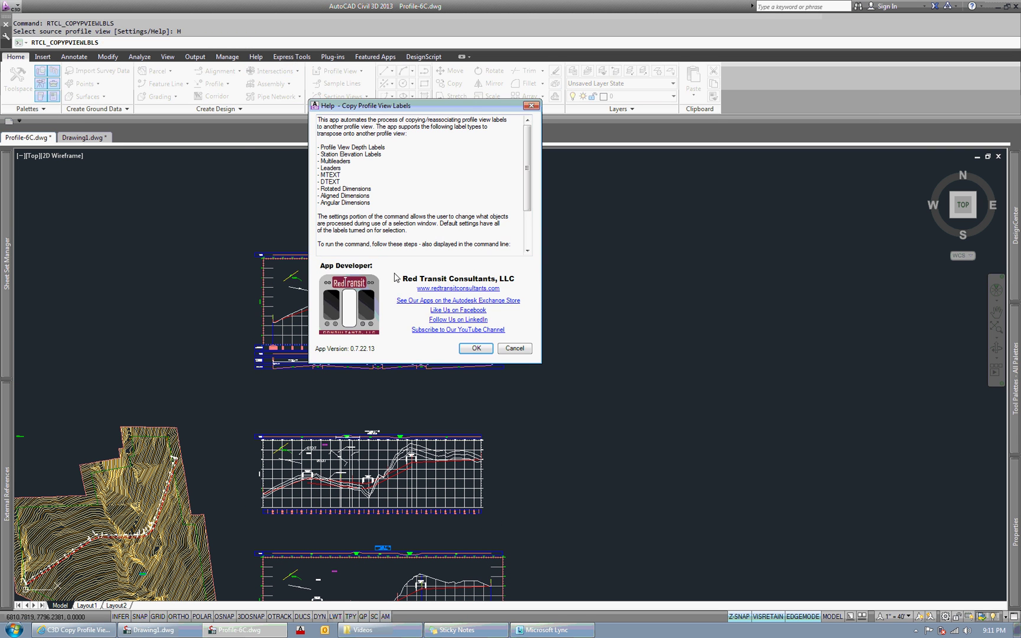
pyautogui.moveTo(529, 134)
pyautogui.mouseDown()
pyautogui.moveTo(531, 216)
pyautogui.moveTo(529, 137)
pyautogui.mouseUp()
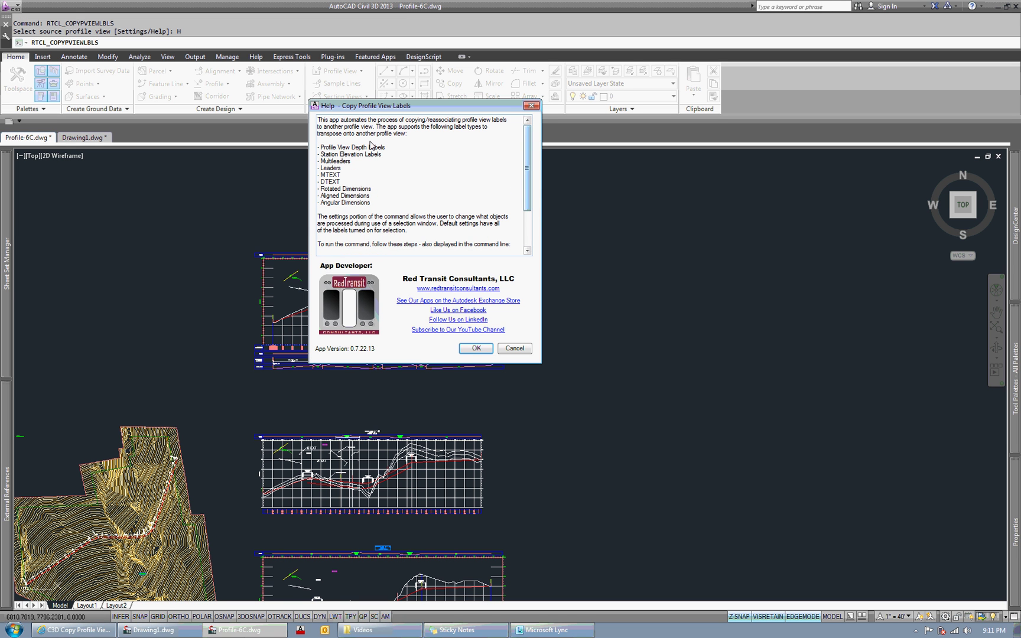